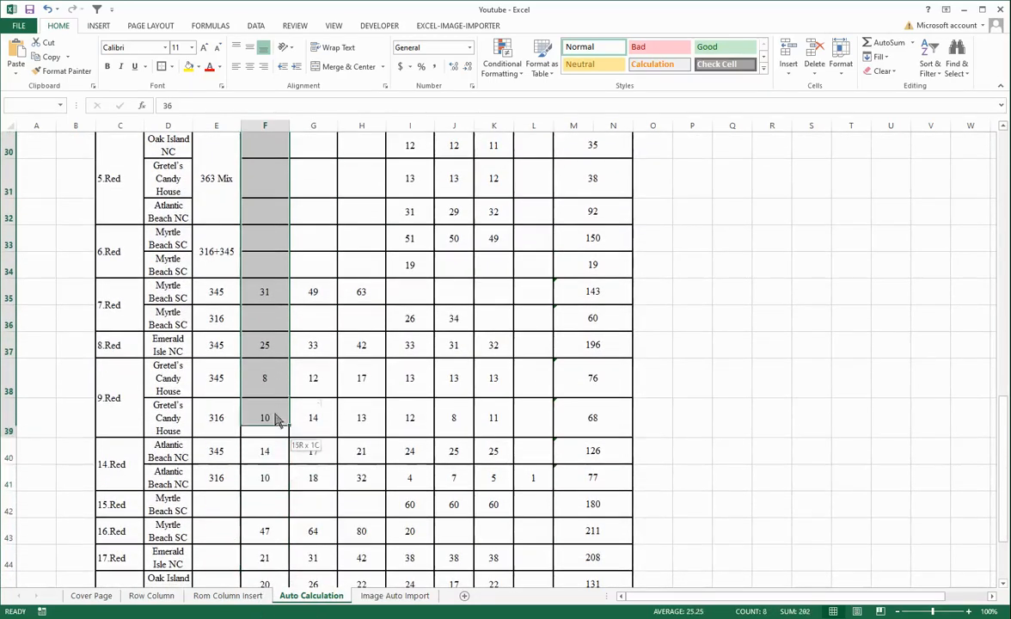
# Step: Examine the packing list from its first entries down to the Total row, highlighting the totals across all size columns
pyautogui.scroll(-2, 315, 430)
pyautogui.scroll(-4, 315, 430)
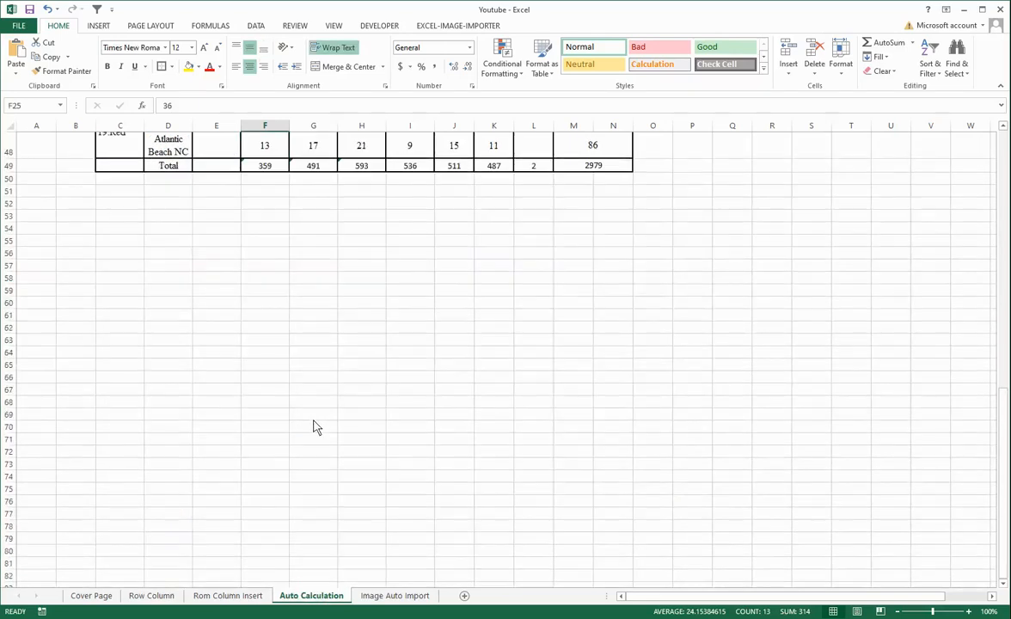
pyautogui.scroll(5, 315, 430)
pyautogui.scroll(-3, 315, 427)
pyautogui.scroll(3, 315, 425)
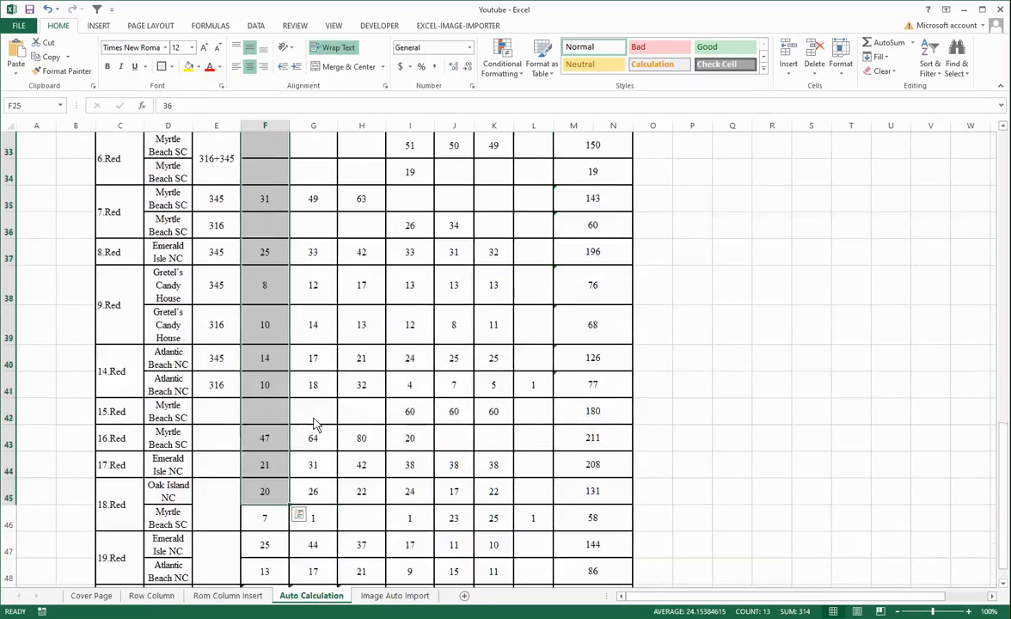
pyautogui.scroll(6, 316, 423)
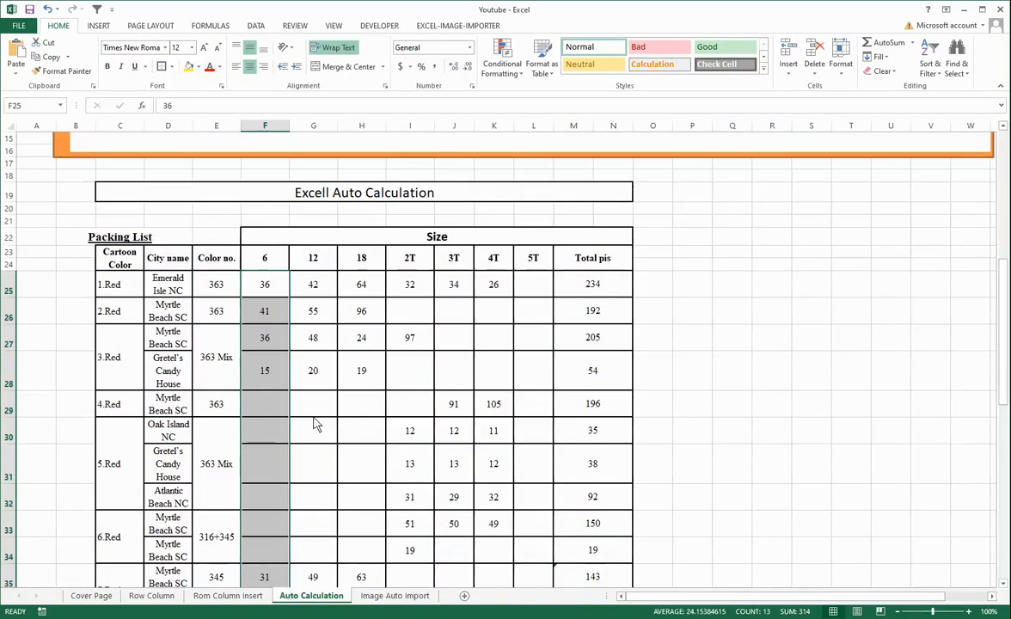
pyautogui.scroll(-9, 314, 424)
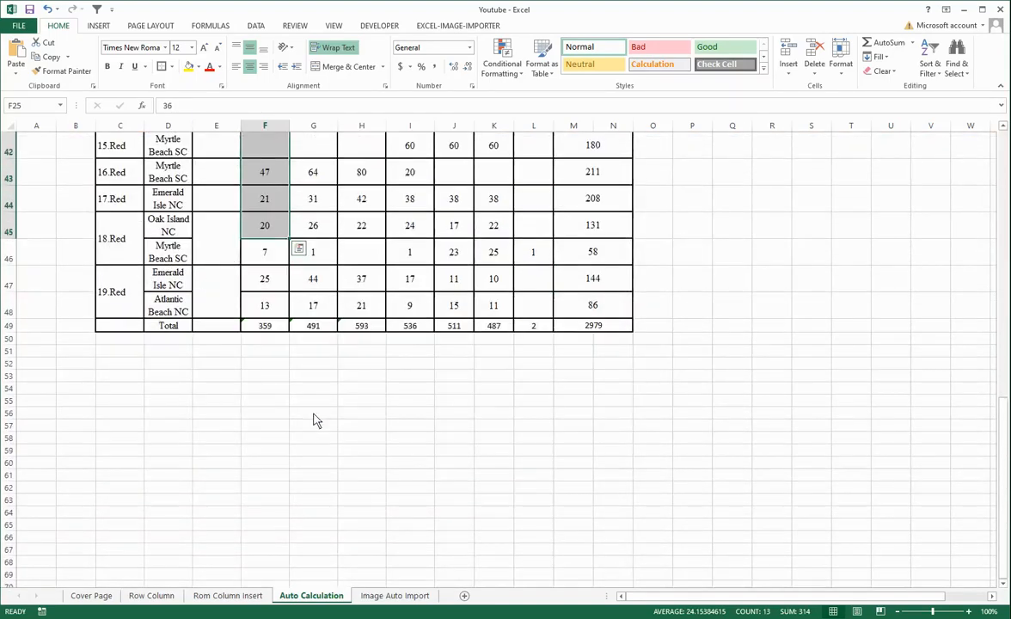
pyautogui.scroll(3, 314, 419)
pyautogui.scroll(6, 316, 420)
pyautogui.scroll(-6, 314, 417)
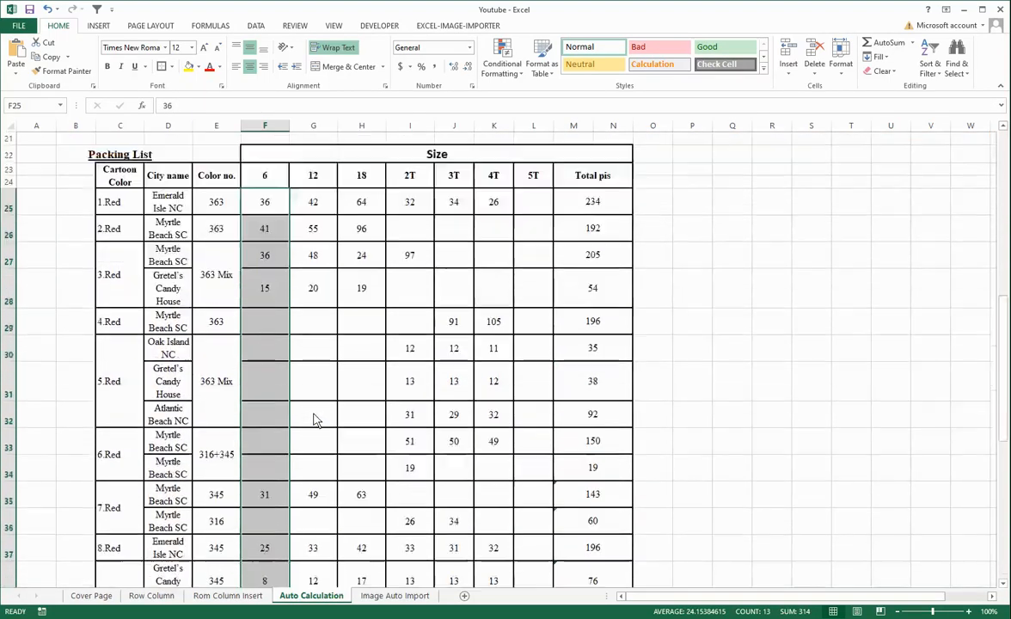
pyautogui.scroll(-1, 314, 418)
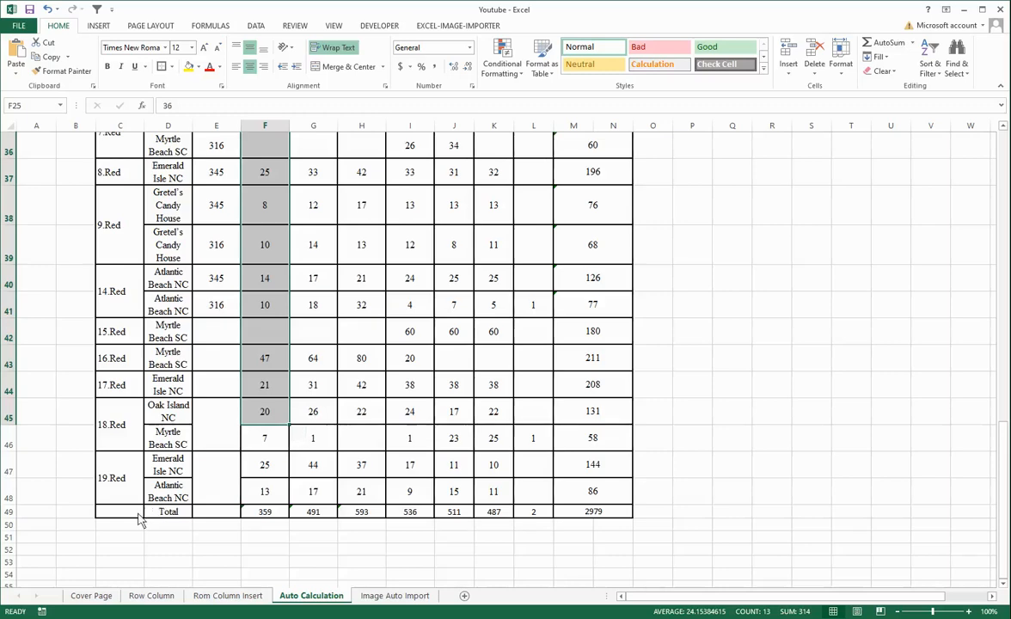
pyautogui.click(180, 512)
pyautogui.moveTo(180, 516); pyautogui.dragTo(602, 513)
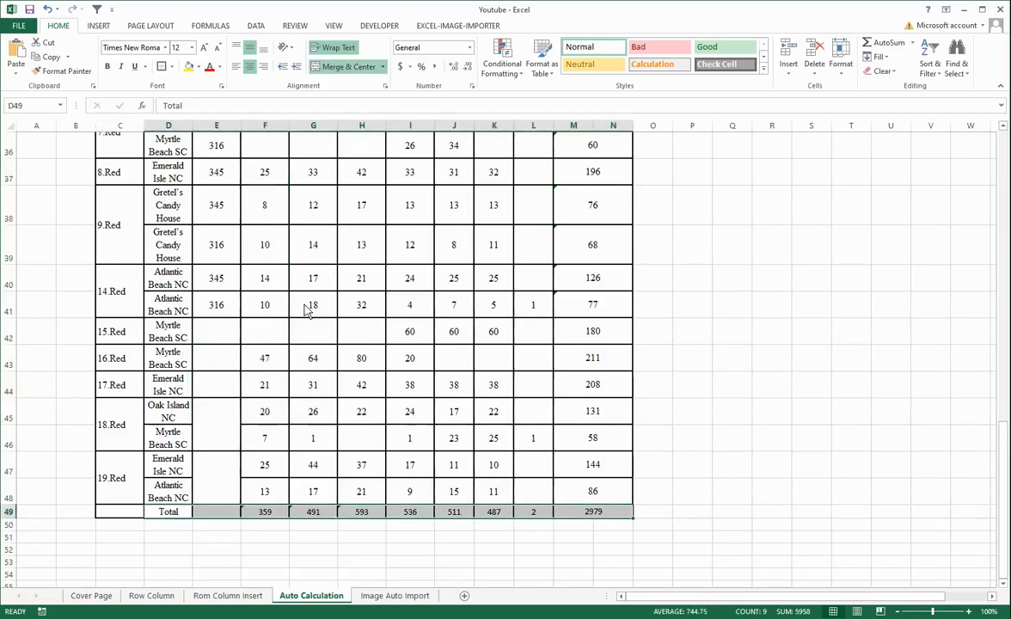
# Step: Examine the City name, Color no. and size 6 columns of the packing list, highlighting each one's entries
pyautogui.scroll(5, 314, 309)
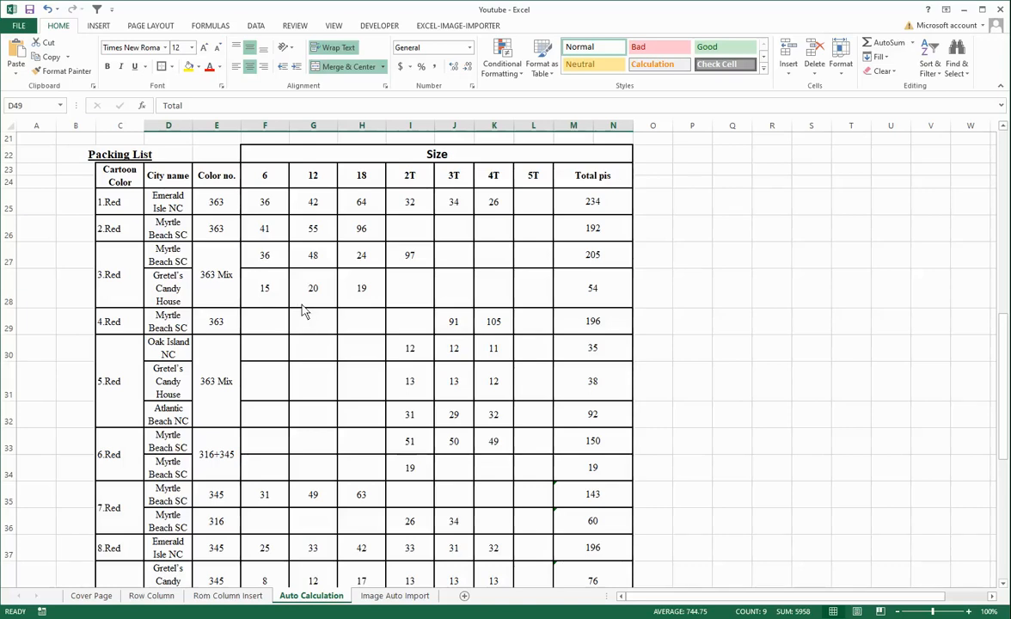
pyautogui.scroll(2, 301, 312)
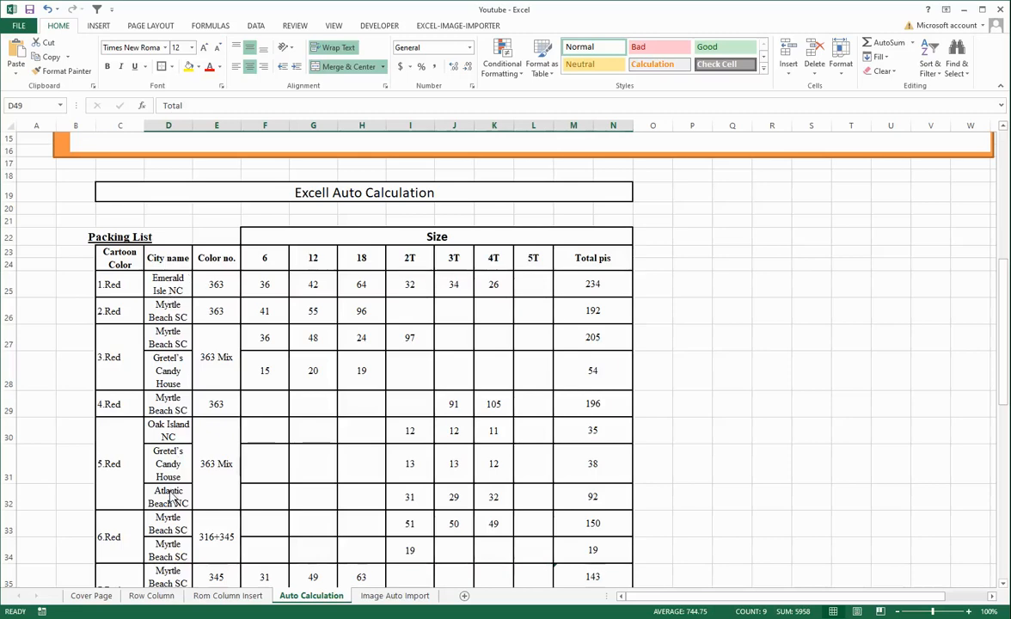
pyautogui.moveTo(163, 258); pyautogui.dragTo(163, 524)
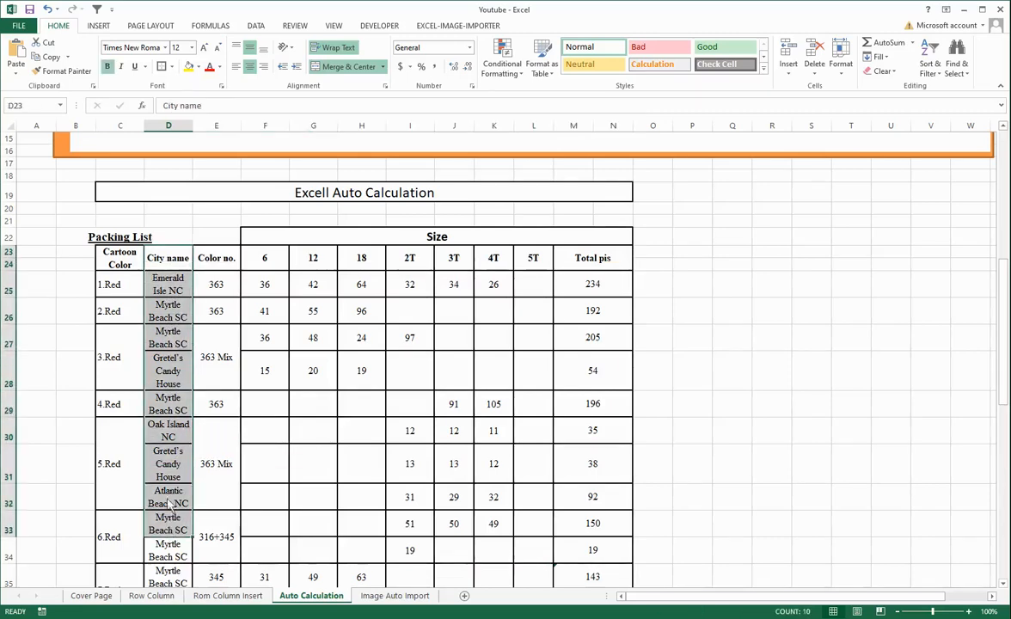
pyautogui.moveTo(216, 262); pyautogui.dragTo(216, 500)
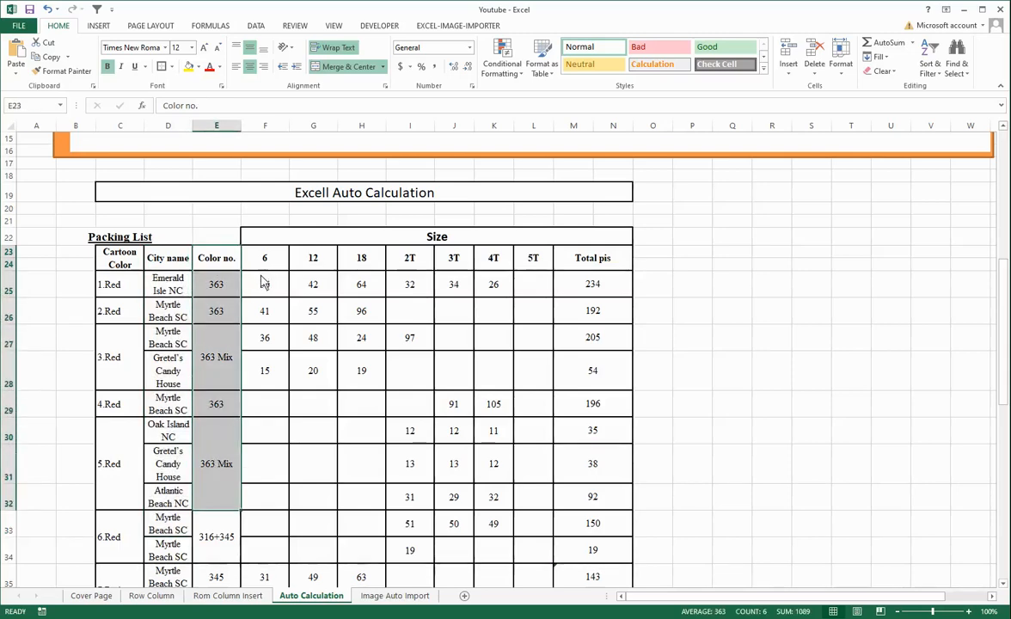
pyautogui.moveTo(268, 289); pyautogui.dragTo(264, 560)
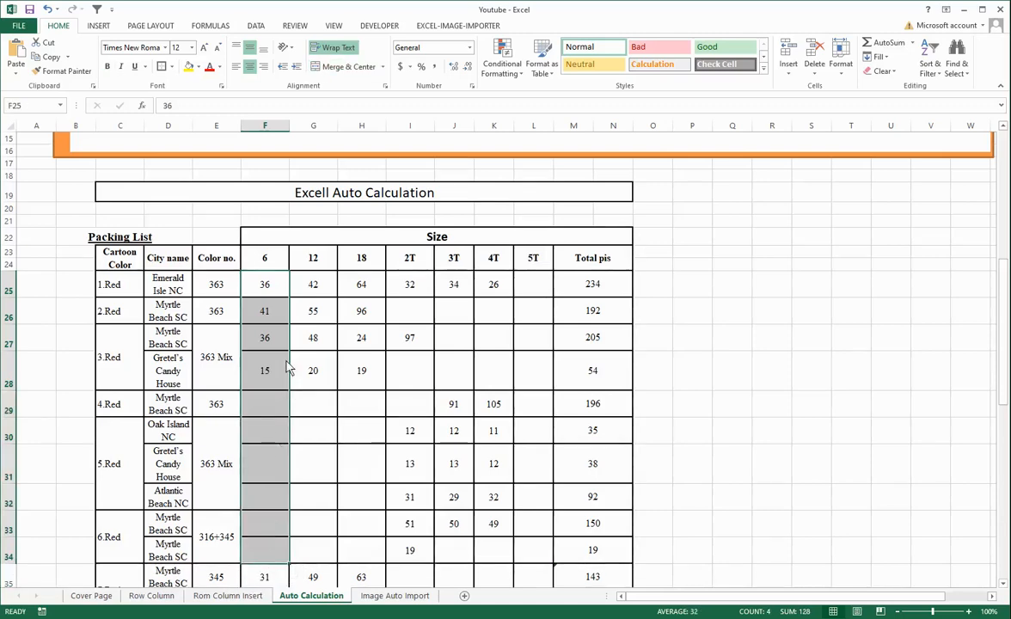
pyautogui.scroll(-4, 286, 369)
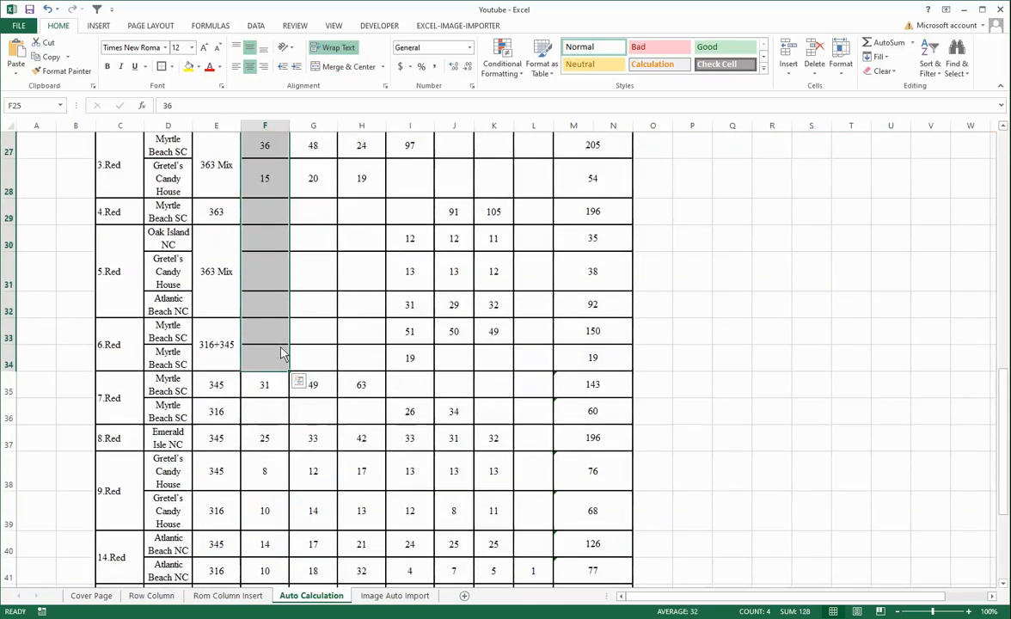
pyautogui.scroll(-6, 314, 339)
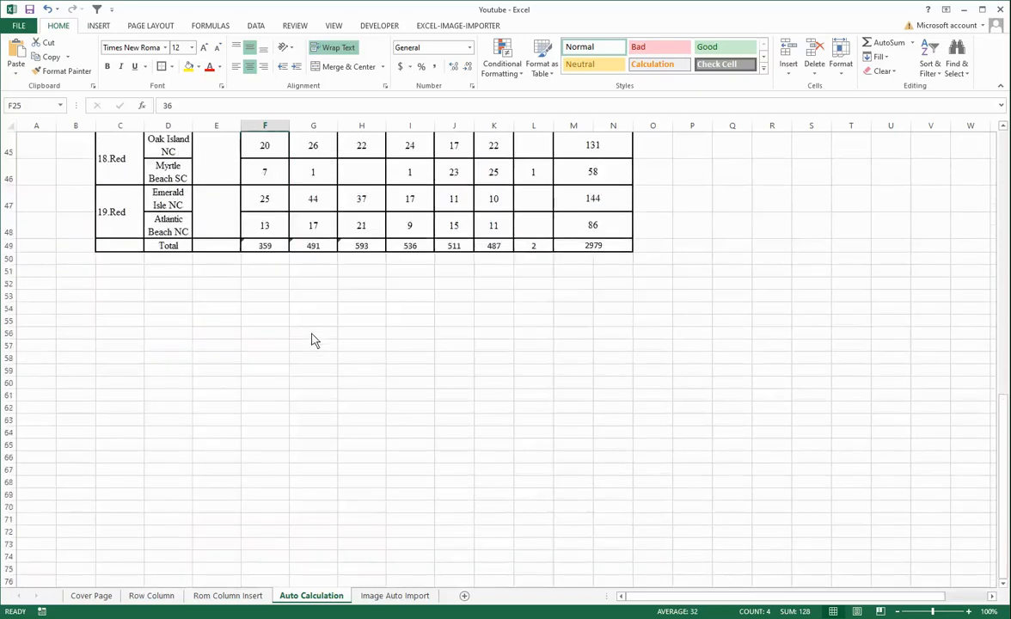
pyautogui.scroll(5, 313, 340)
pyautogui.scroll(5, 314, 337)
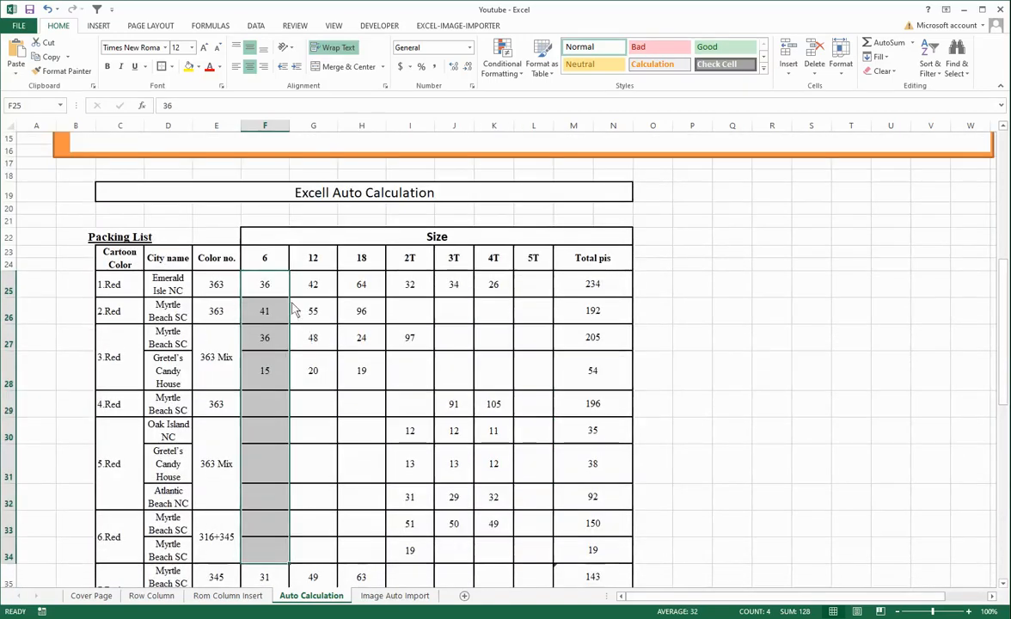
# Step: Go through the size headers of the packing list one by one, from 6 to 5T
pyautogui.click(275, 264)
pyautogui.click(320, 265)
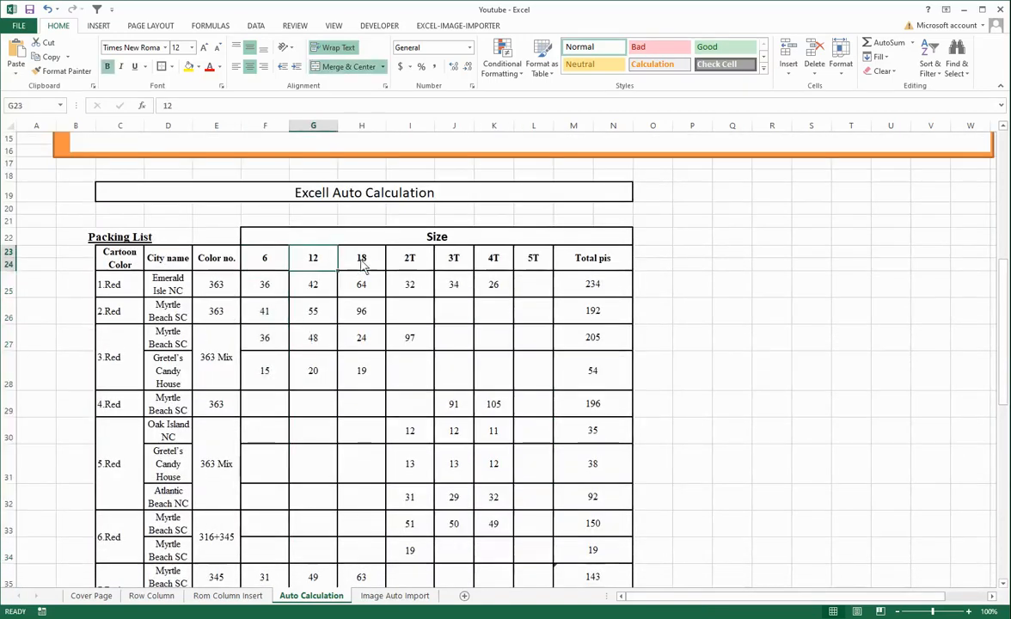
pyautogui.click(368, 266)
pyautogui.click(410, 265)
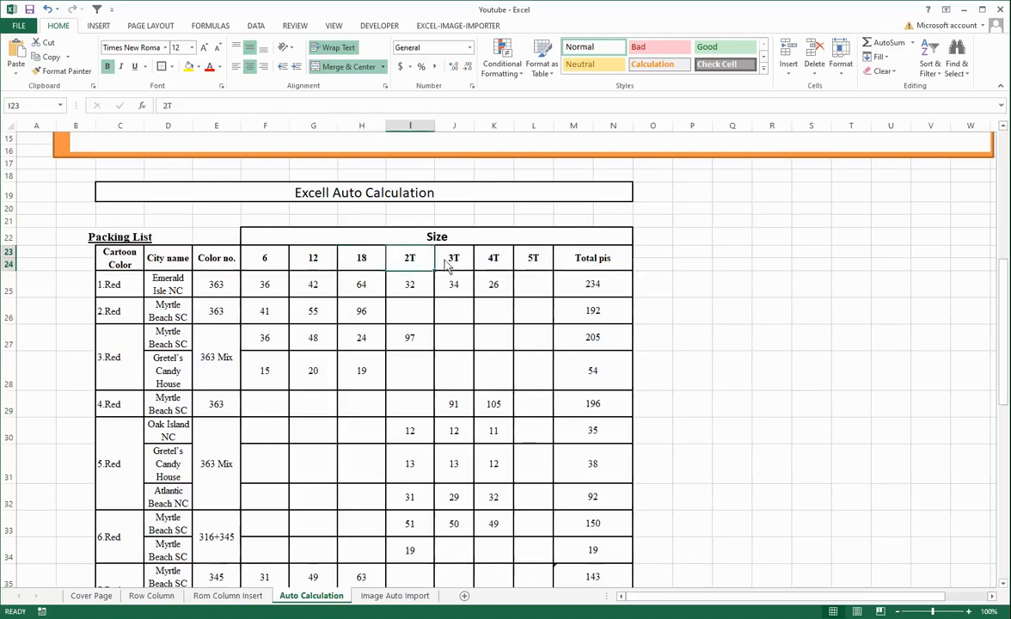
pyautogui.click(458, 265)
pyautogui.click(502, 267)
pyautogui.click(533, 256)
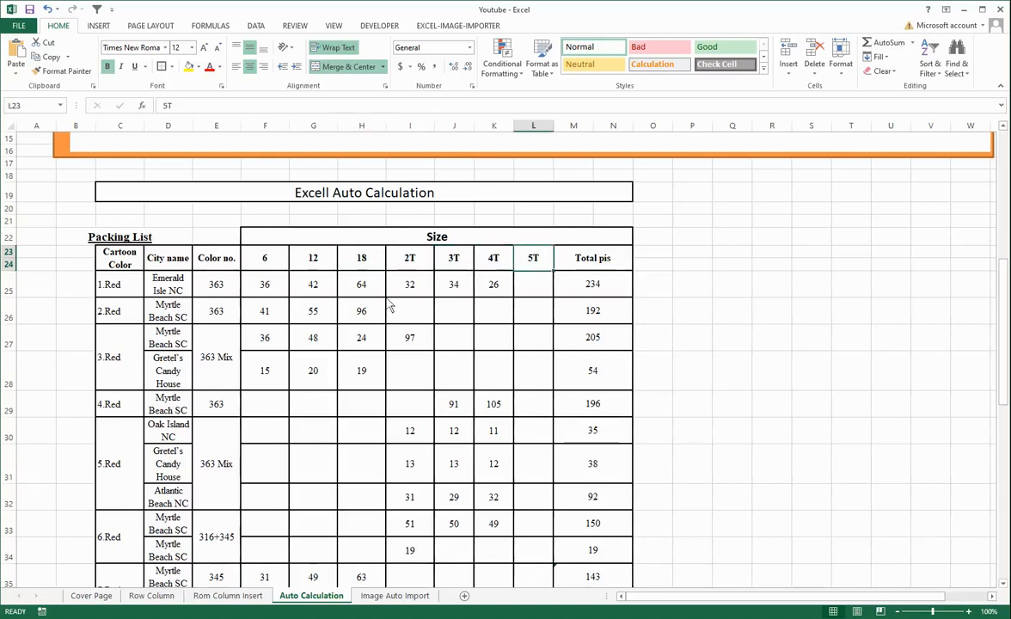
# Step: Review the size 6 quantities down to the Total row and the 1.Red row's quantities for sizes 12 to 5T
pyautogui.moveTo(264, 287); pyautogui.dragTo(266, 567)
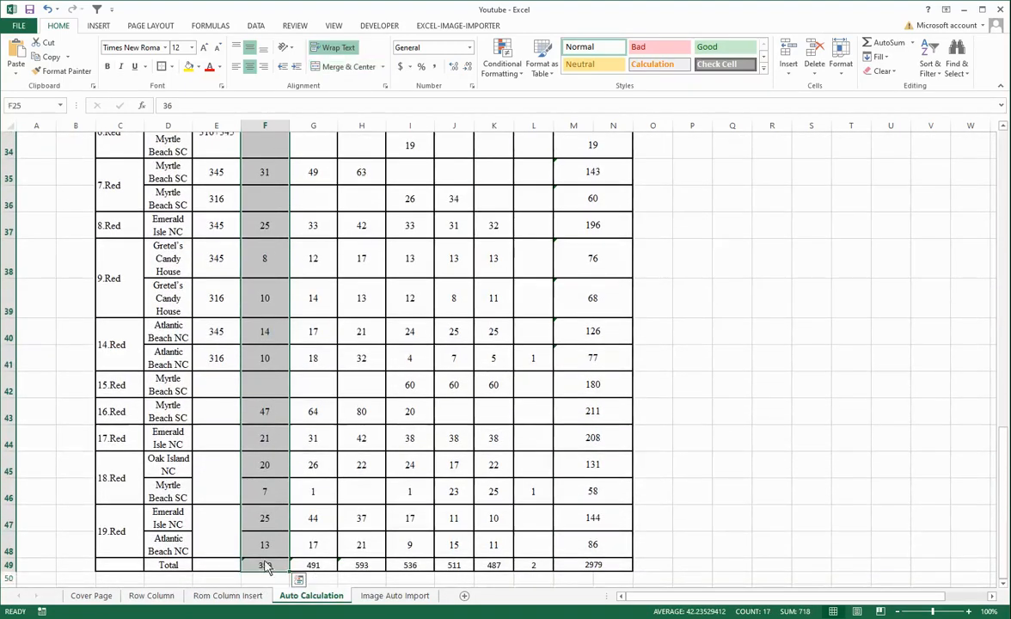
pyautogui.scroll(5, 289, 386)
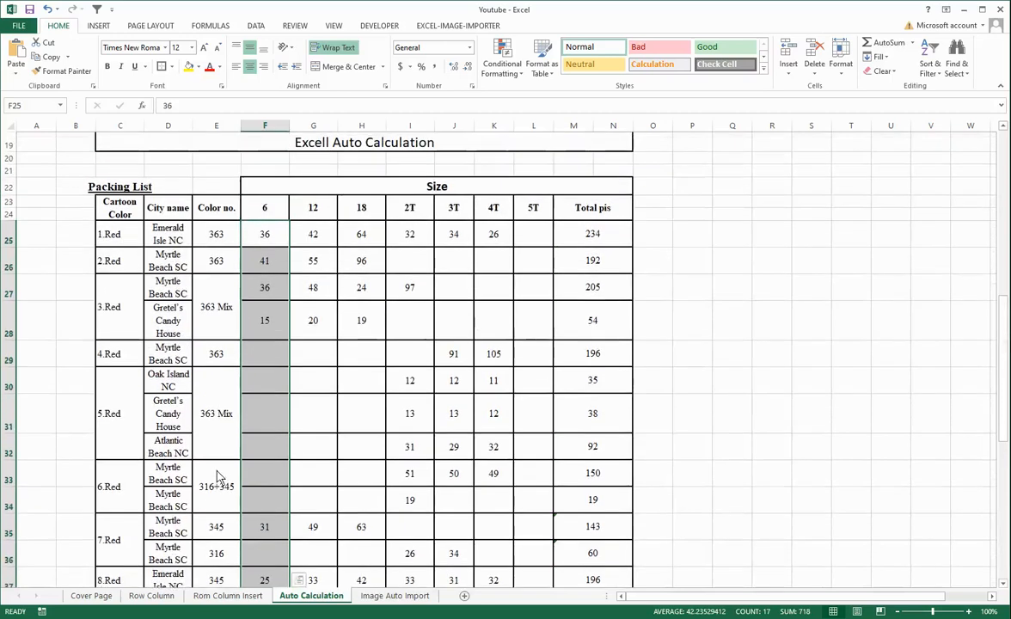
pyautogui.click(320, 232)
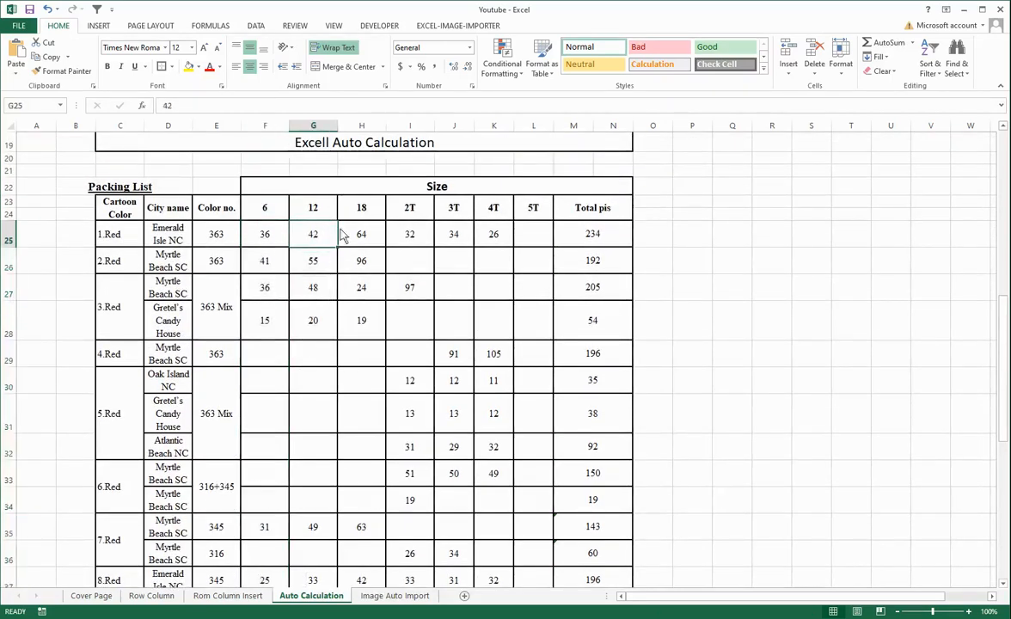
pyautogui.click(372, 239)
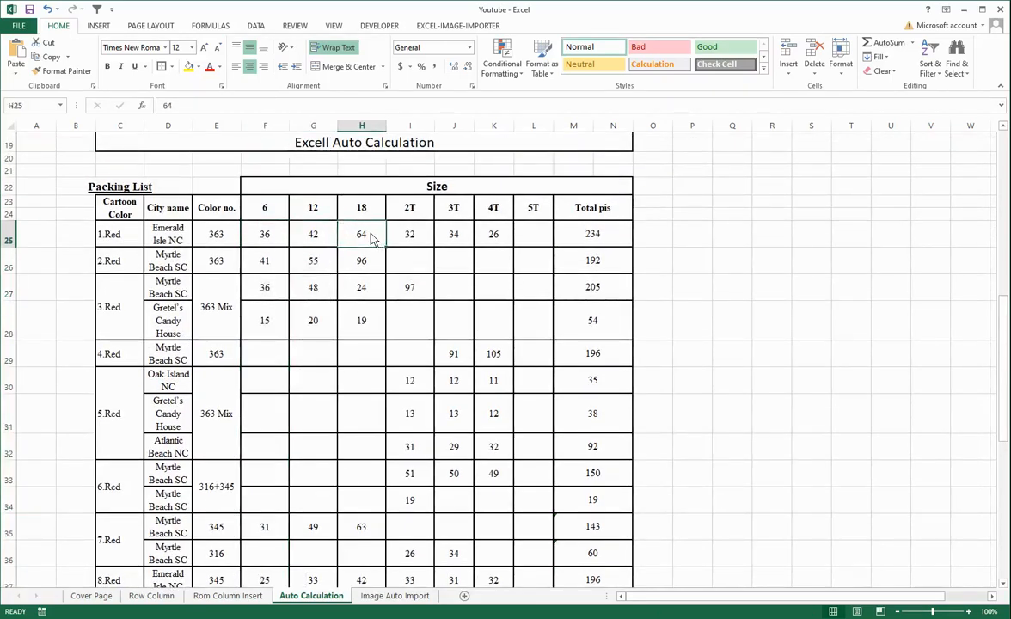
pyautogui.click(411, 238)
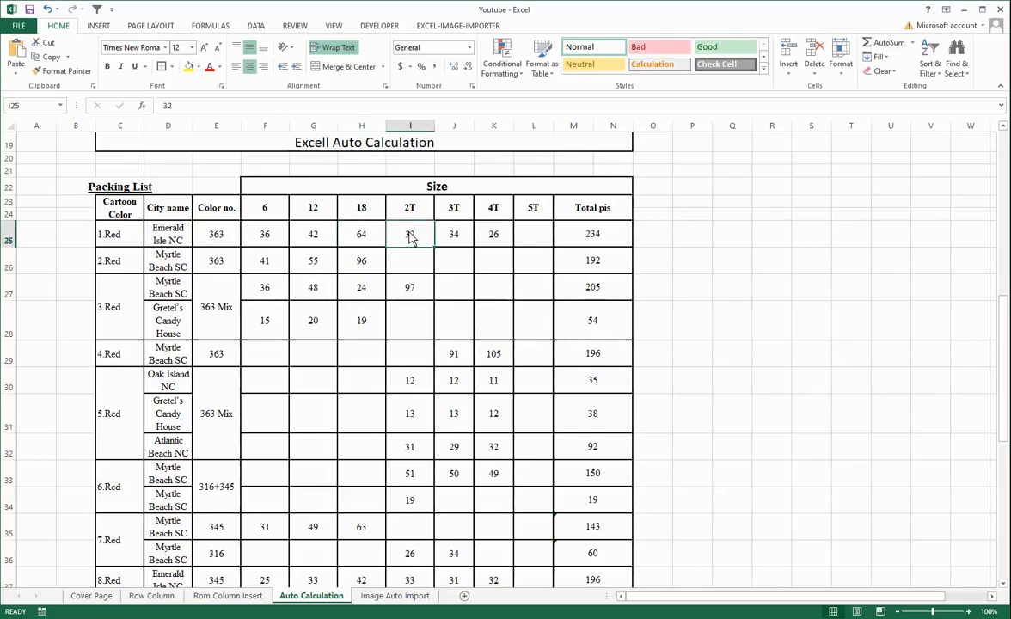
pyautogui.click(447, 236)
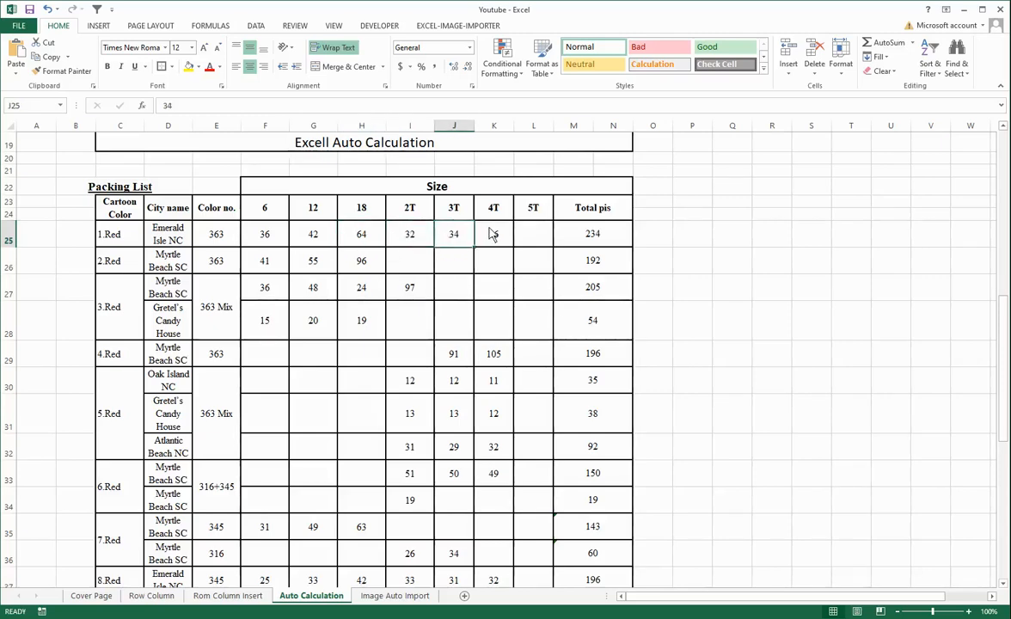
pyautogui.click(490, 233)
pyautogui.click(537, 235)
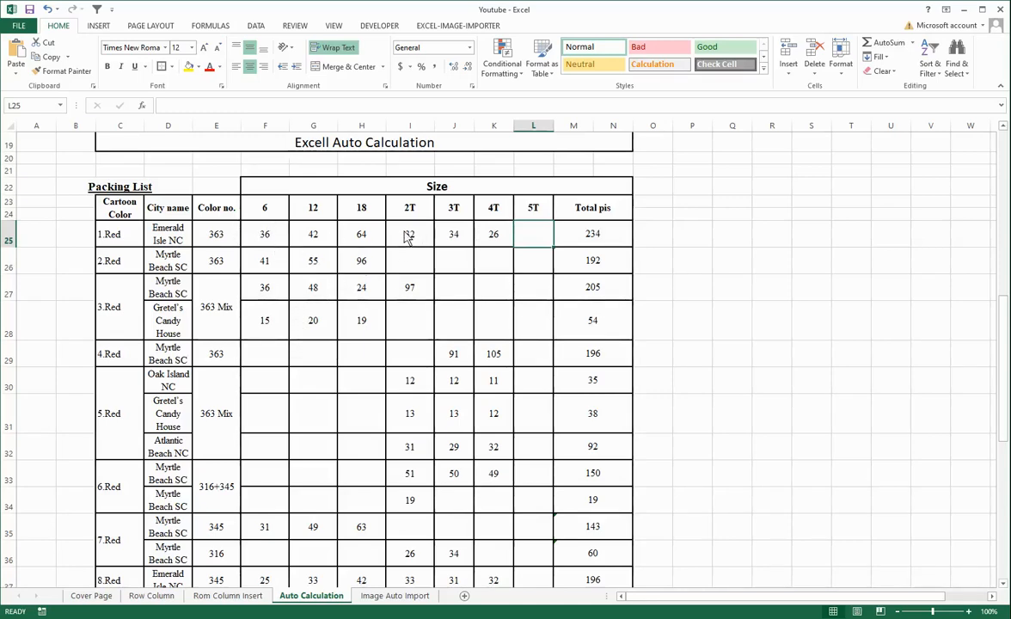
# Step: Clear all the totals in the Total row, from the size 6 column through Total pis (F49:N49)
pyautogui.scroll(-1, 412, 268)
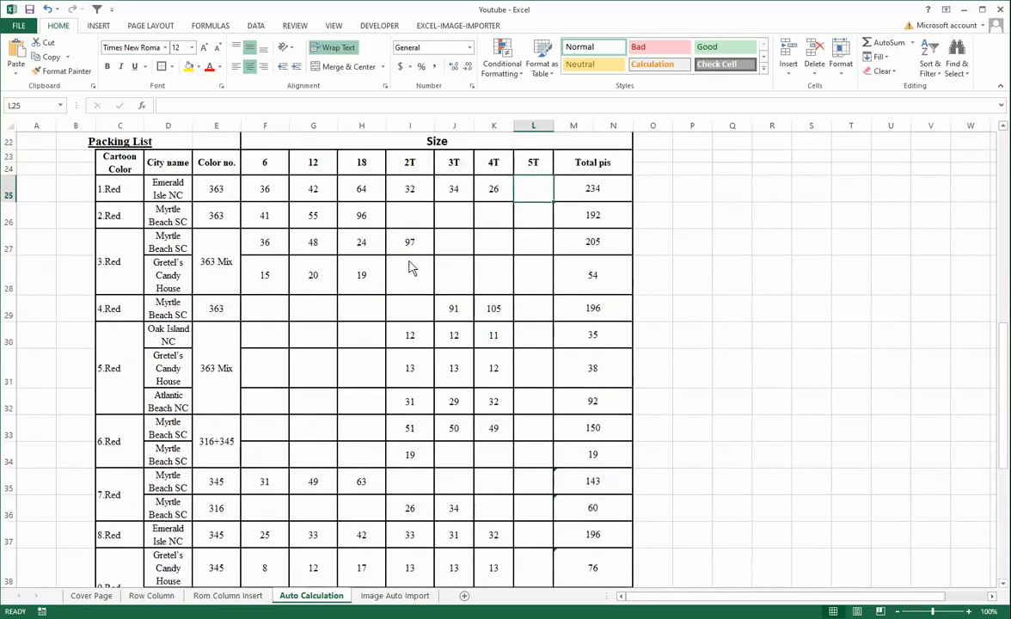
pyautogui.scroll(-5, 411, 268)
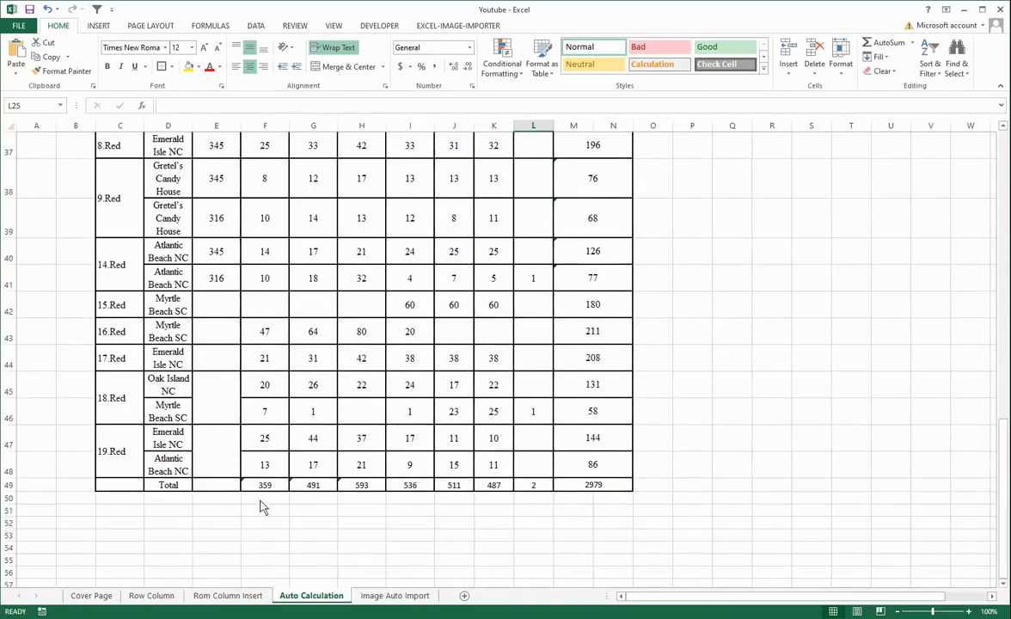
pyautogui.click(266, 487)
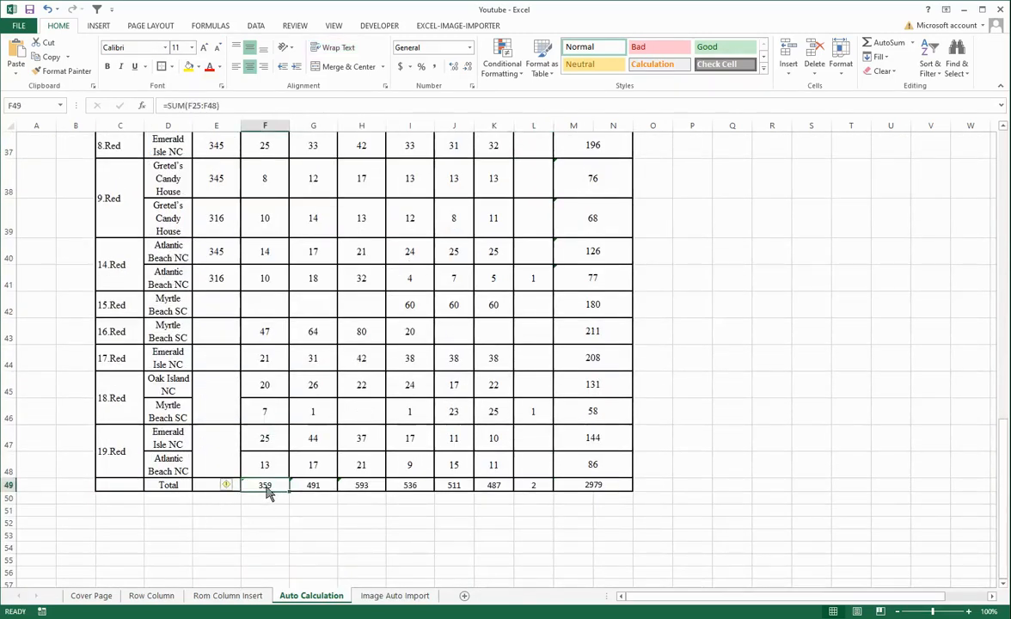
pyautogui.moveTo(267, 491); pyautogui.dragTo(579, 488)
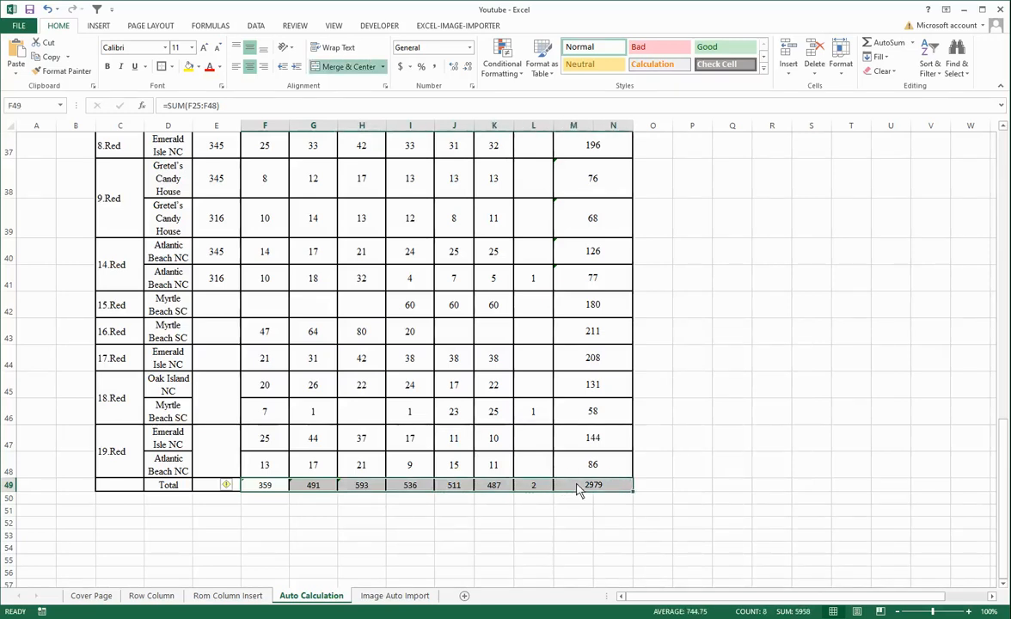
pyautogui.press('Delete')
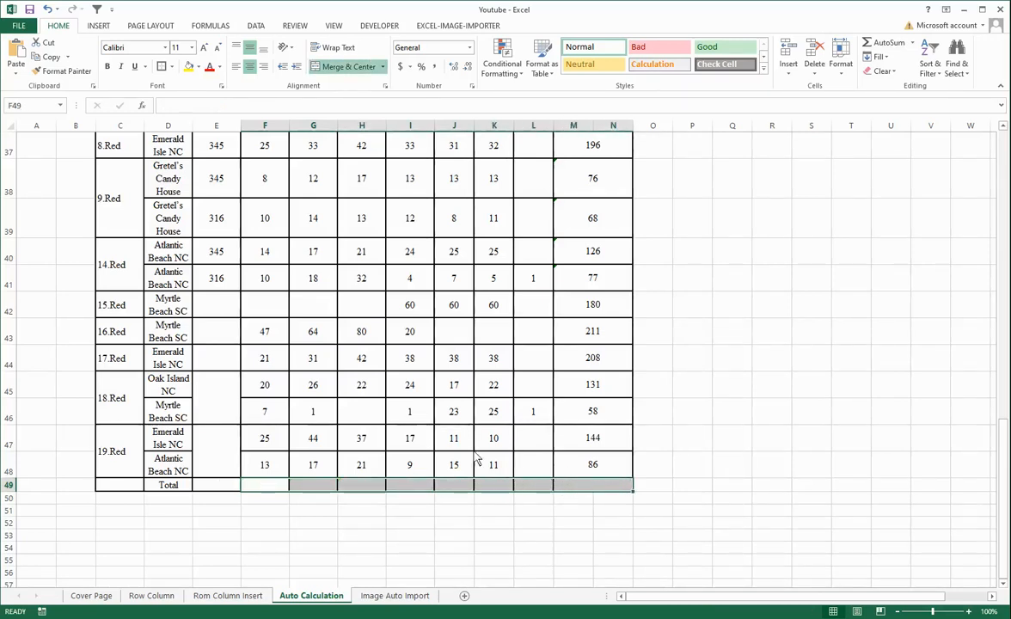
# Step: Total the size 6 column in cell F49 with AutoSum over the full range, =SUM(F25:F48)
pyautogui.click(265, 487)
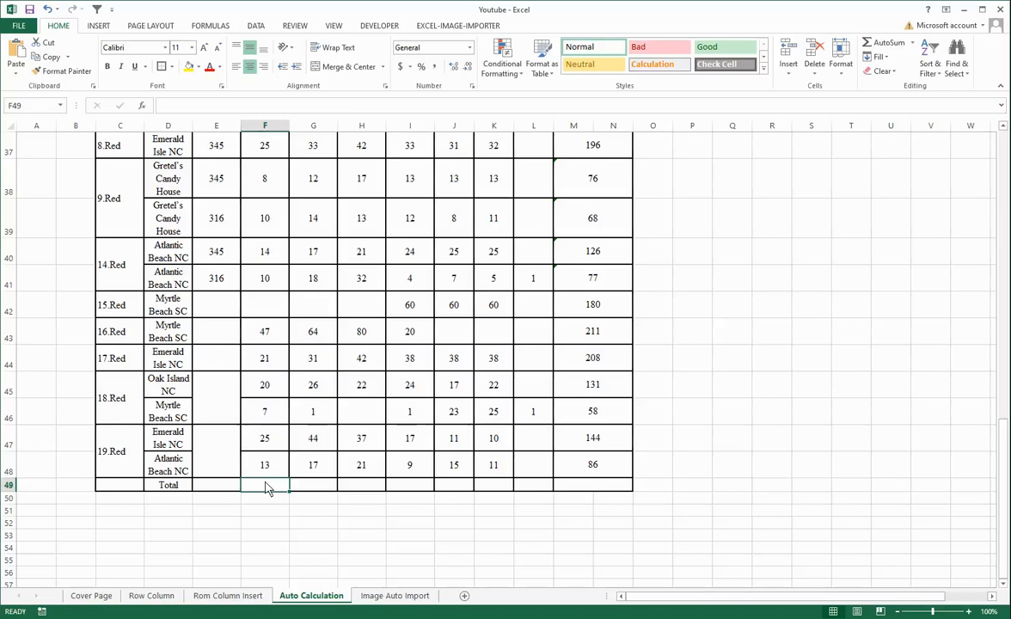
pyautogui.hotkey('alt', '=')
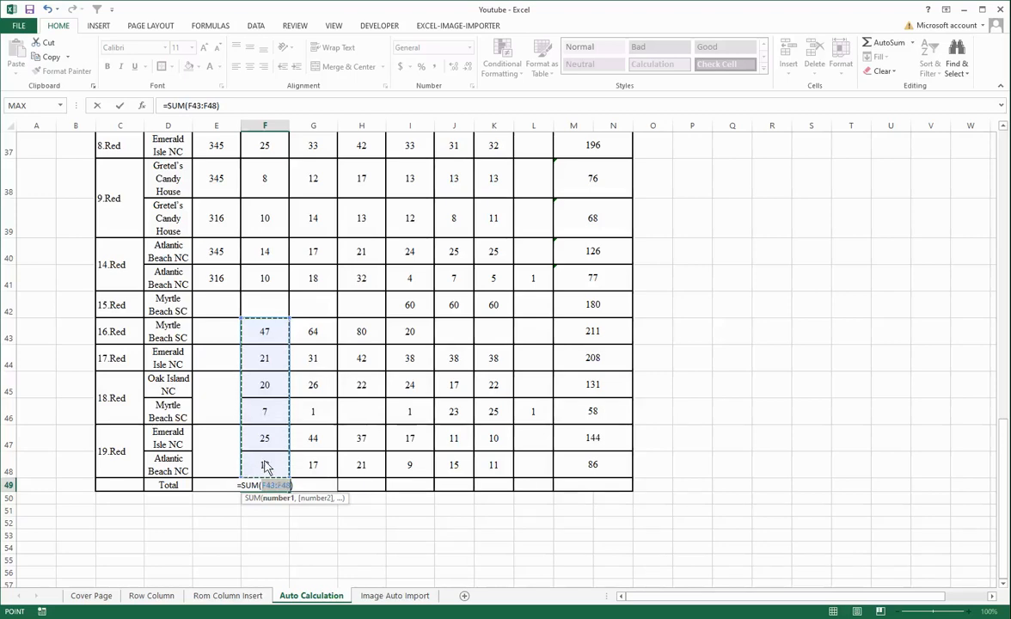
pyautogui.click(266, 467)
pyautogui.moveTo(267, 456); pyautogui.dragTo(270, 183)
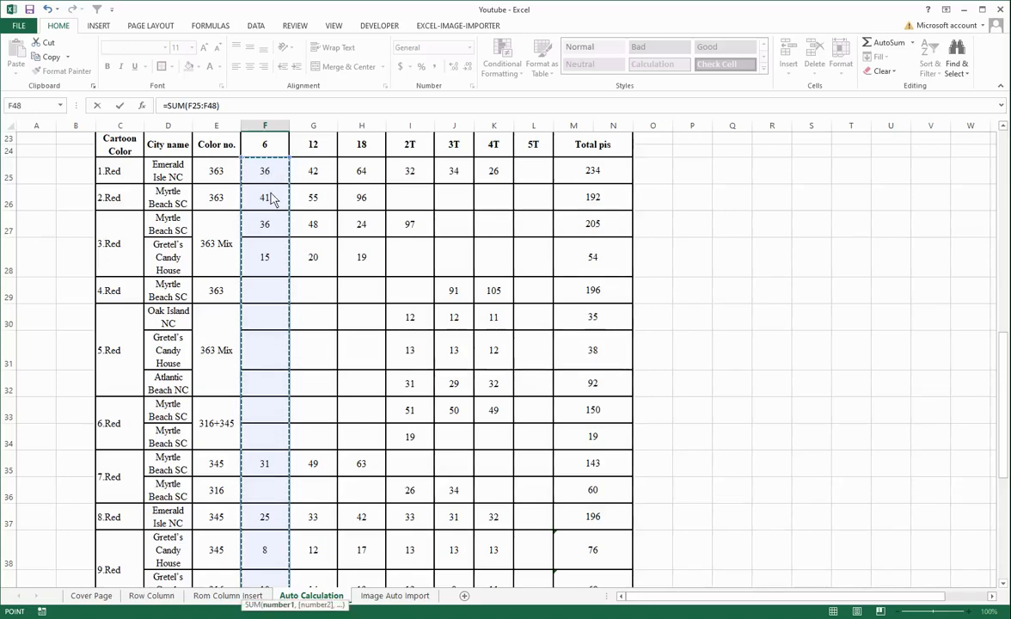
pyautogui.press('Return')
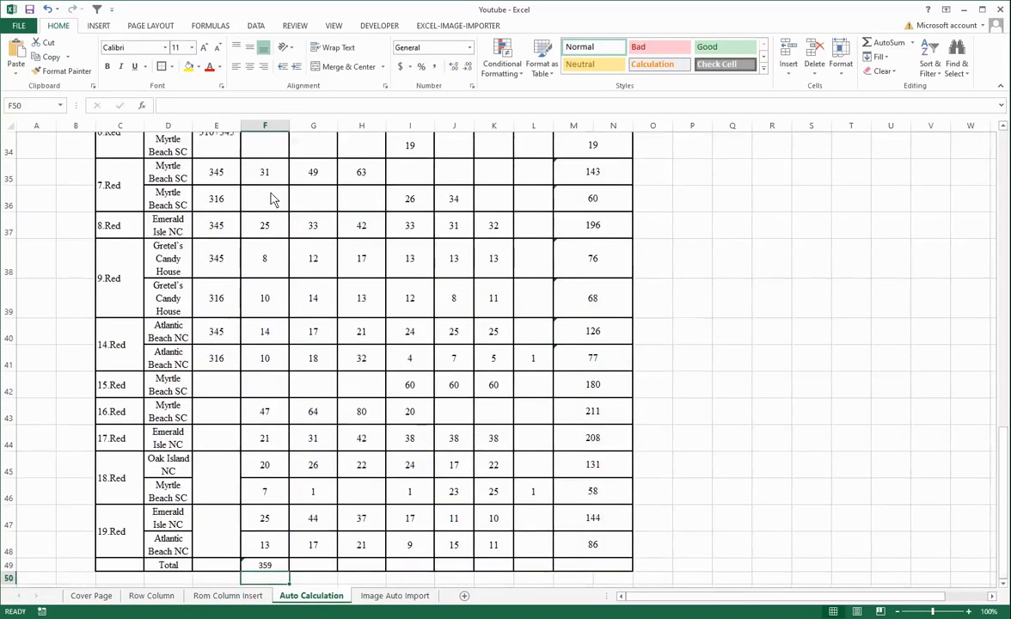
pyautogui.click(277, 566)
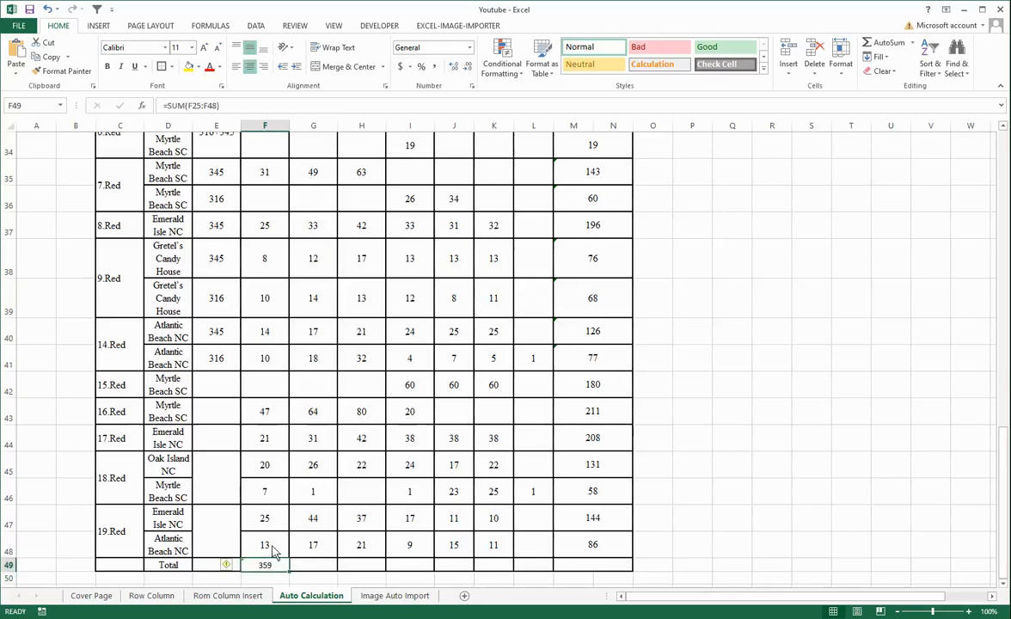
# Step: Check the sum of the size 6 quantities in F25:F48 against the formula in total cell F49
pyautogui.moveTo(268, 550); pyautogui.dragTo(265, 208)
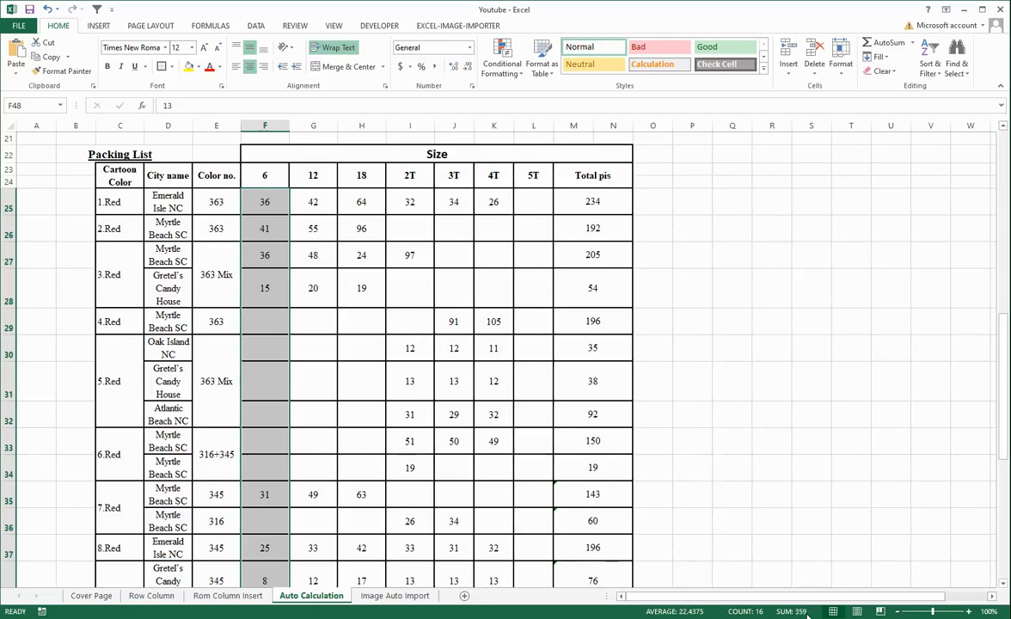
pyautogui.scroll(-5, 325, 542)
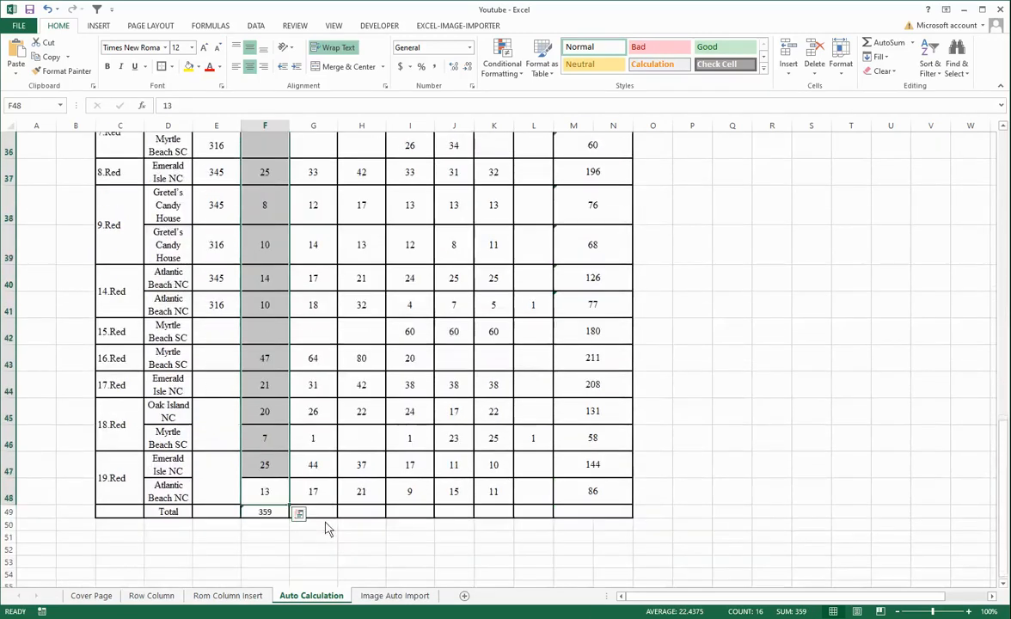
pyautogui.click(268, 513)
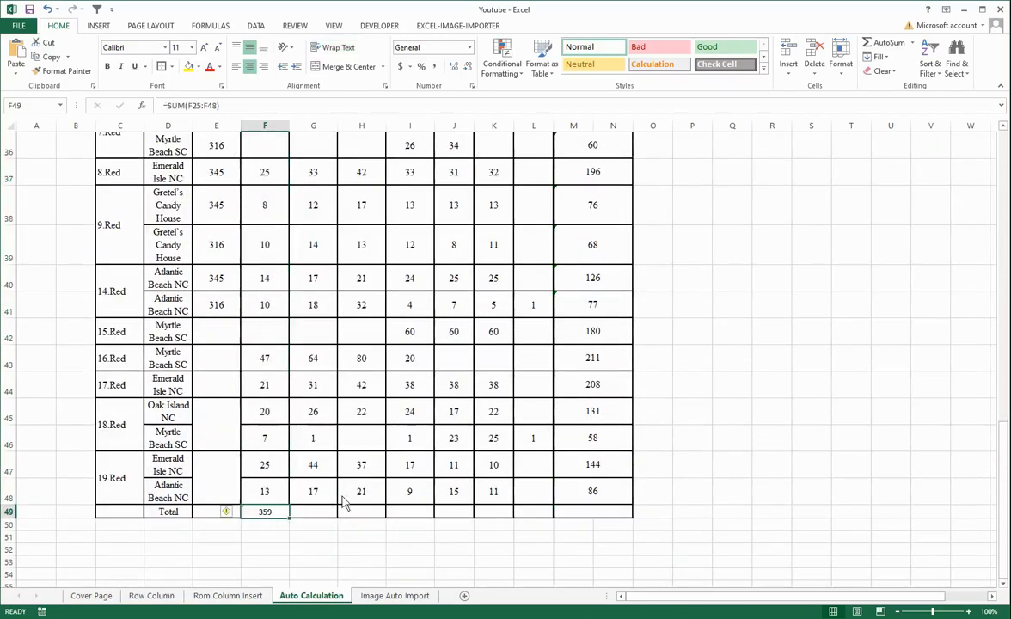
# Step: Total the size 12 column in cell G49 with AutoSum over the full range, =SUM(G25:G48)
pyautogui.click(309, 514)
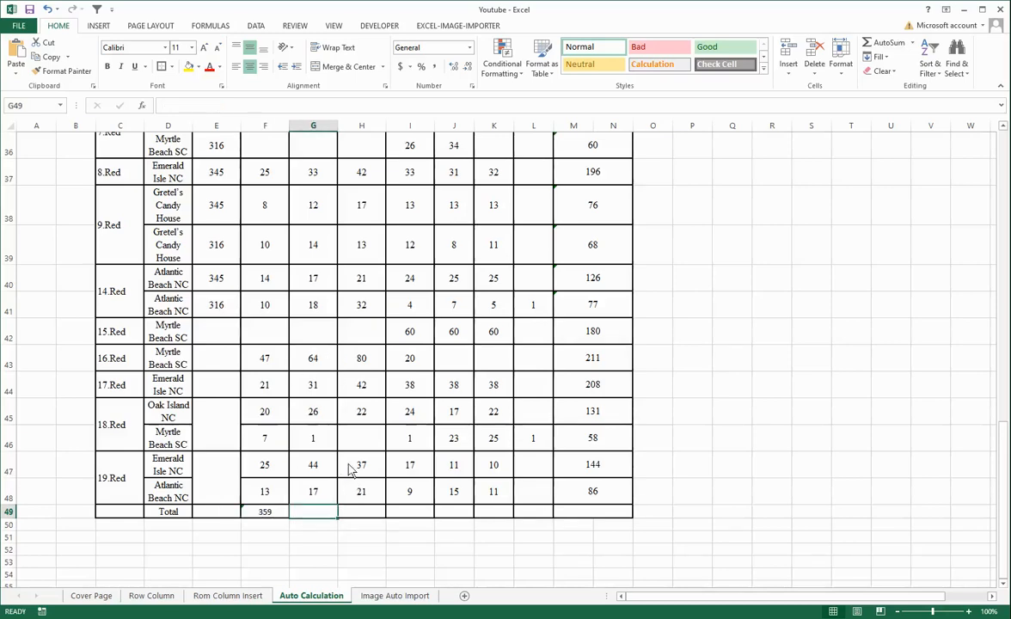
pyautogui.scroll(6, 332, 310)
pyautogui.moveTo(314, 225); pyautogui.dragTo(310, 492)
pyautogui.moveTo(319, 249); pyautogui.dragTo(330, 564)
pyautogui.click(327, 567)
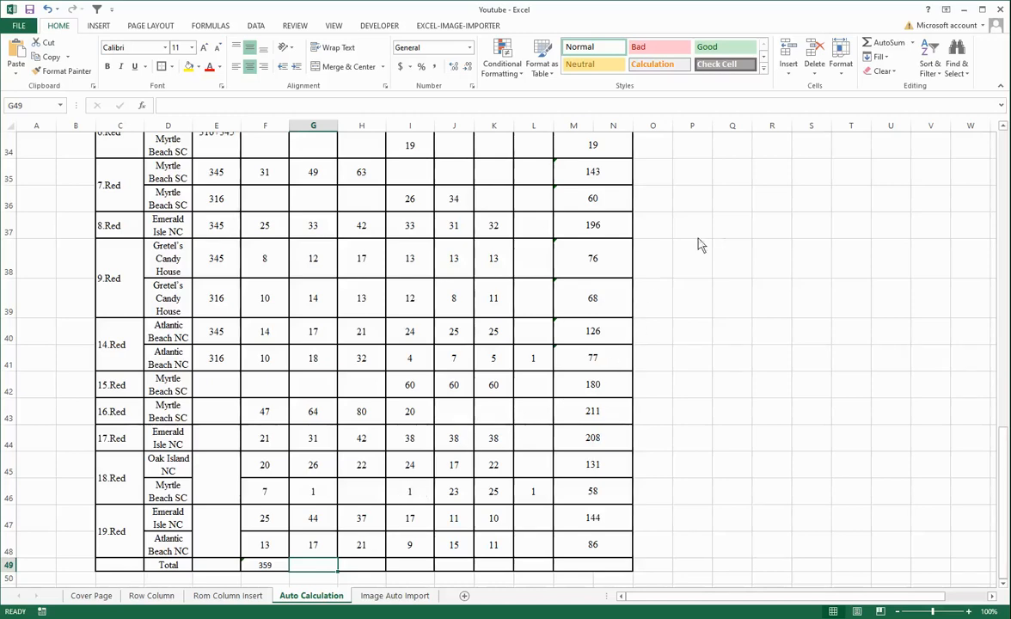
pyautogui.click(890, 45)
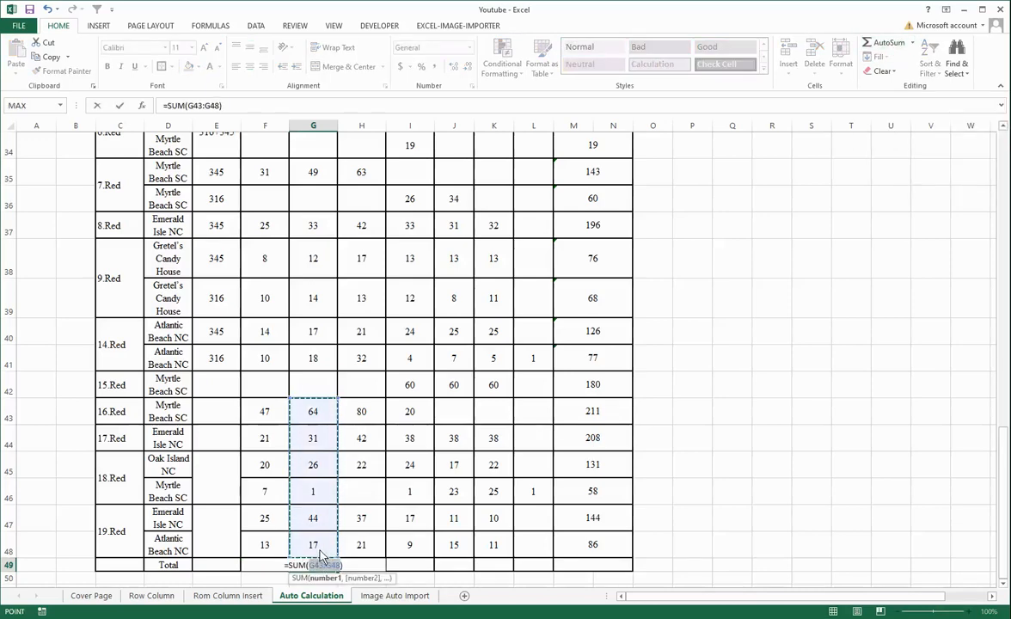
pyautogui.moveTo(318, 549); pyautogui.dragTo(320, 173)
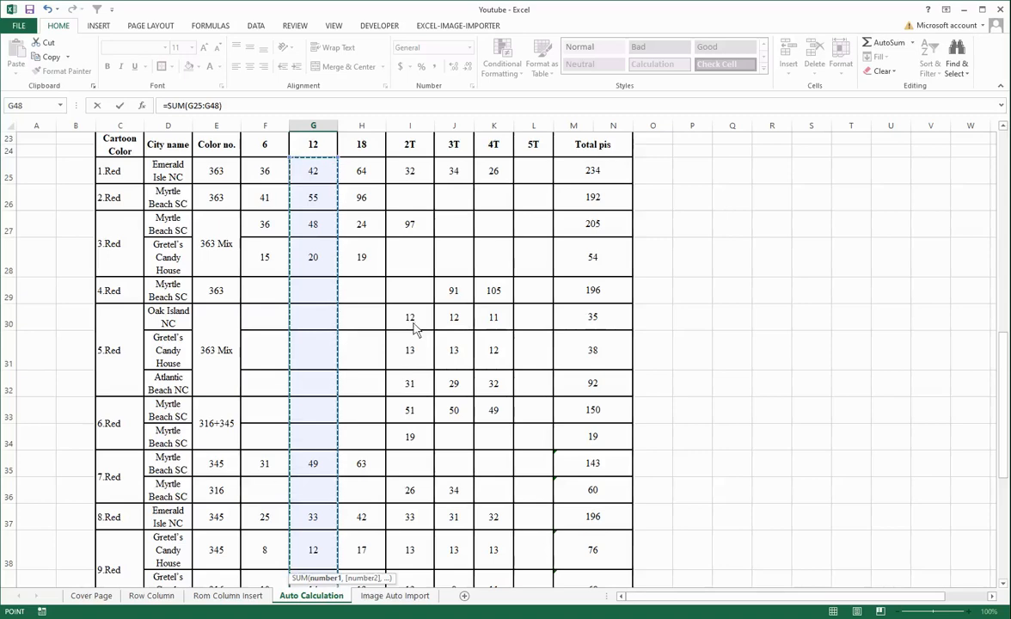
pyautogui.scroll(-6, 413, 329)
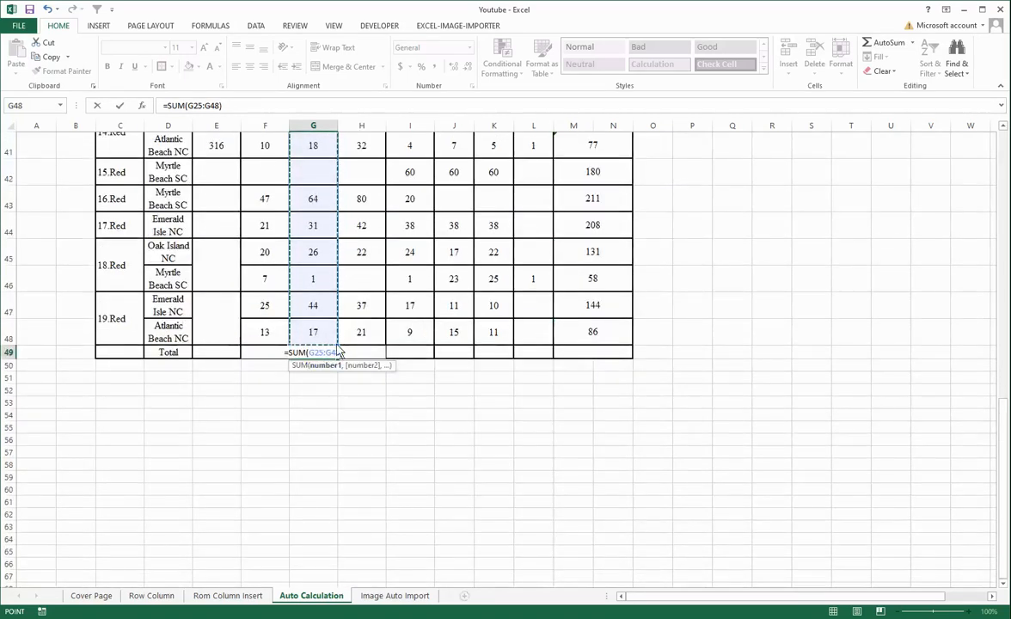
pyautogui.press('Return')
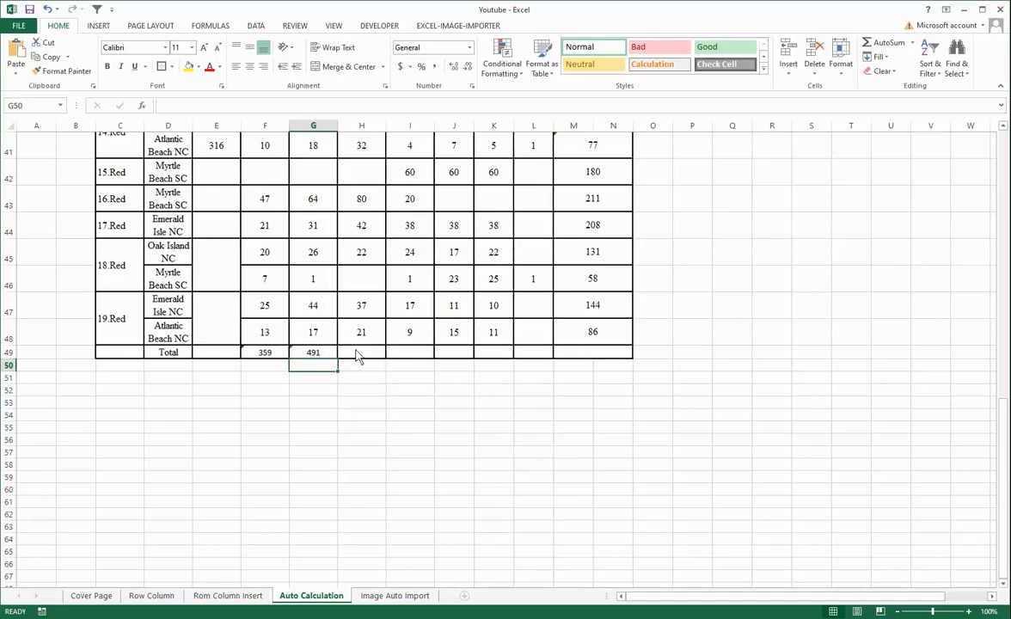
# Step: Fill the size 12 total formula from G49 across the Total row through the 5T column (L49)
pyautogui.click(358, 353)
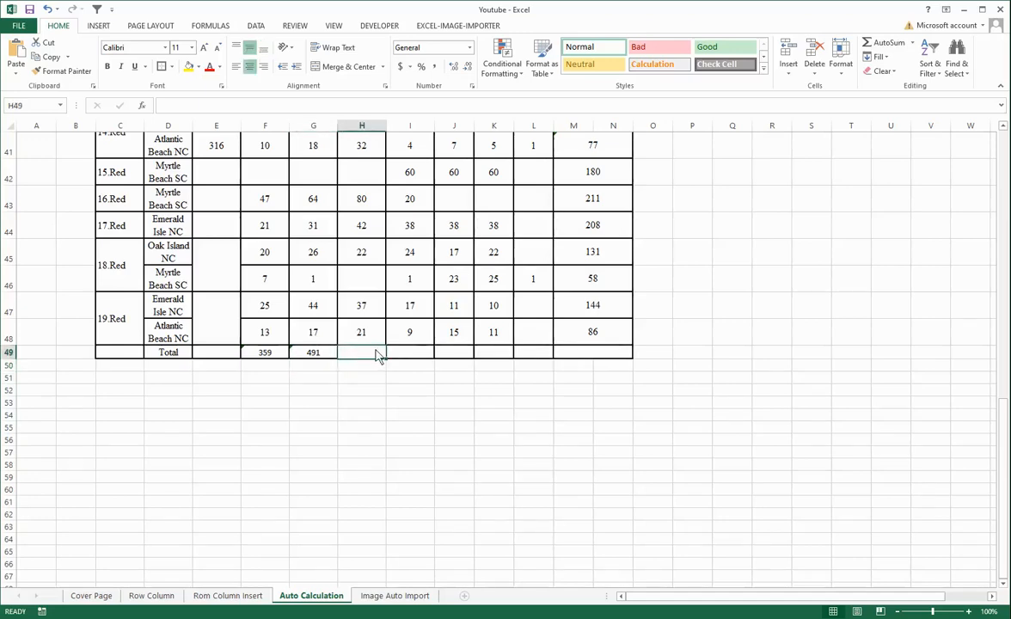
pyautogui.scroll(10, 361, 293)
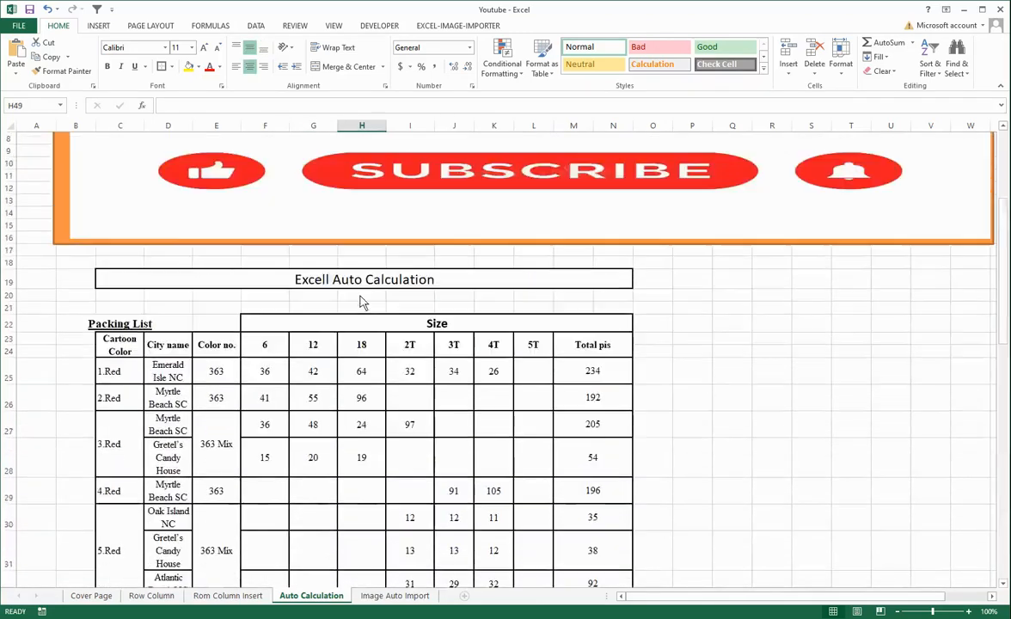
pyautogui.scroll(-5, 360, 327)
pyautogui.scroll(-4, 362, 352)
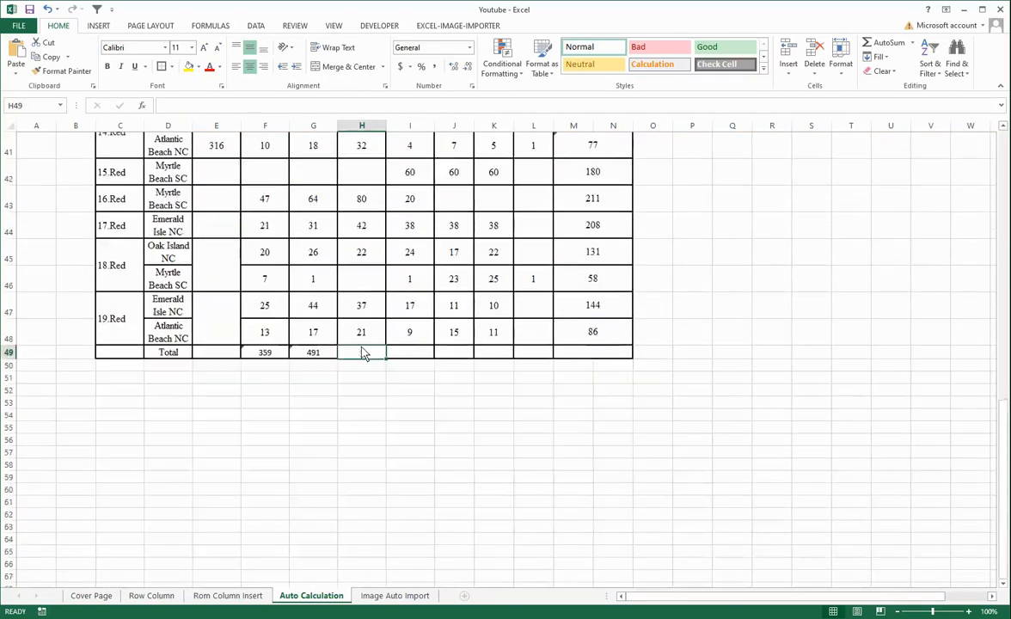
pyautogui.click(306, 353)
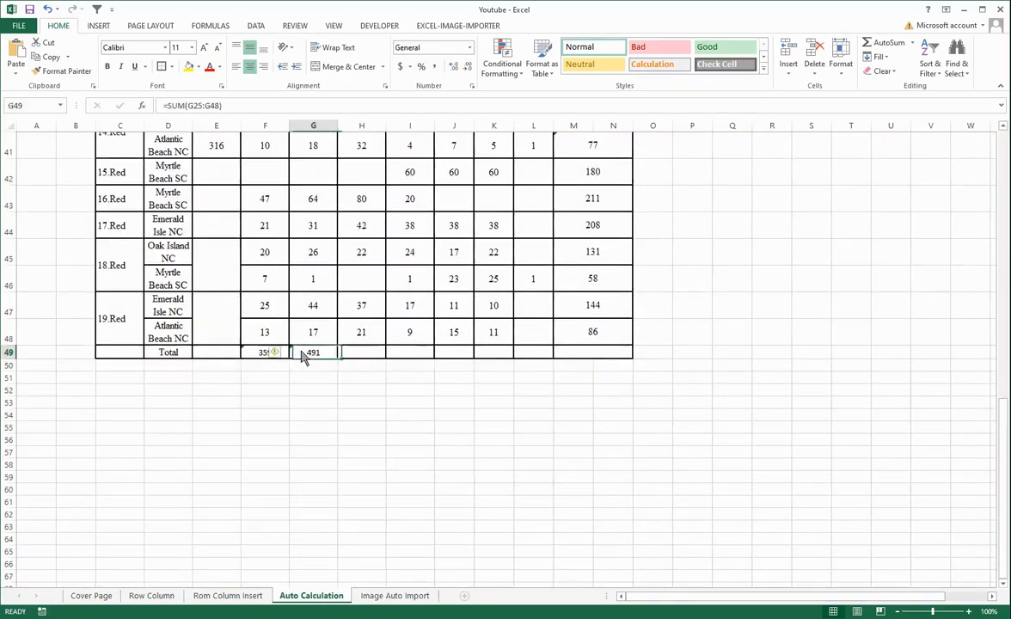
pyautogui.click(361, 356)
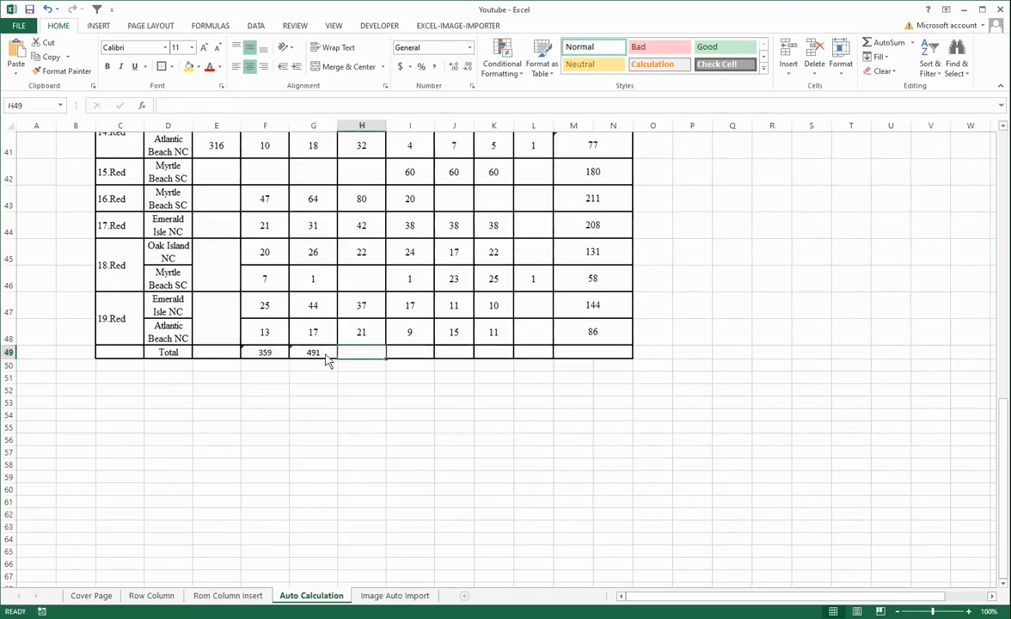
pyautogui.click(326, 355)
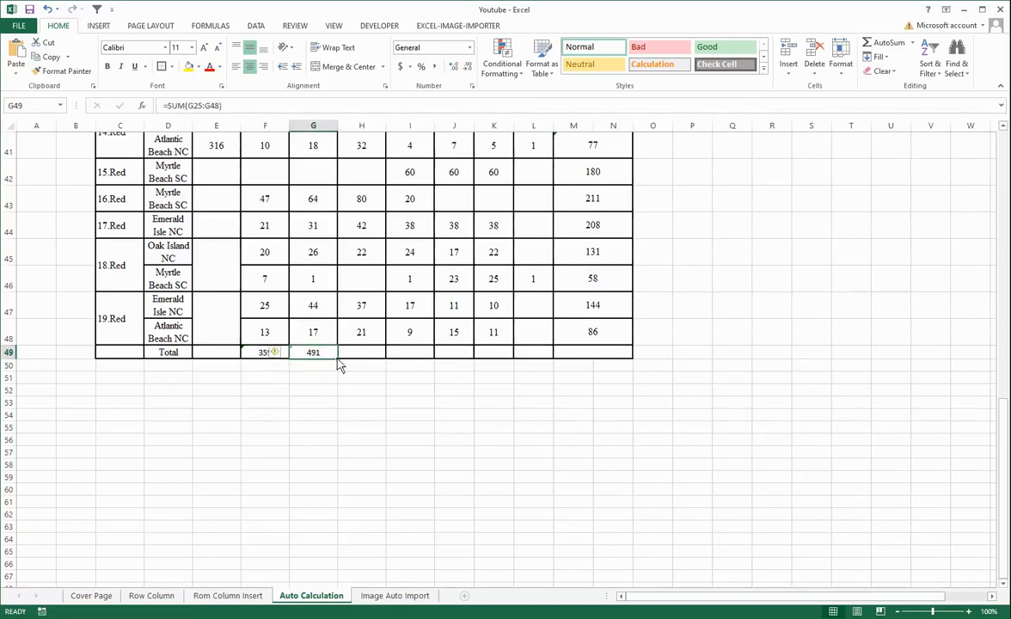
pyautogui.moveTo(339, 363); pyautogui.dragTo(535, 358)
# Step: Inspect the filled formula in the size 18 total cell H49 and the range it refers to
pyautogui.click(360, 356)
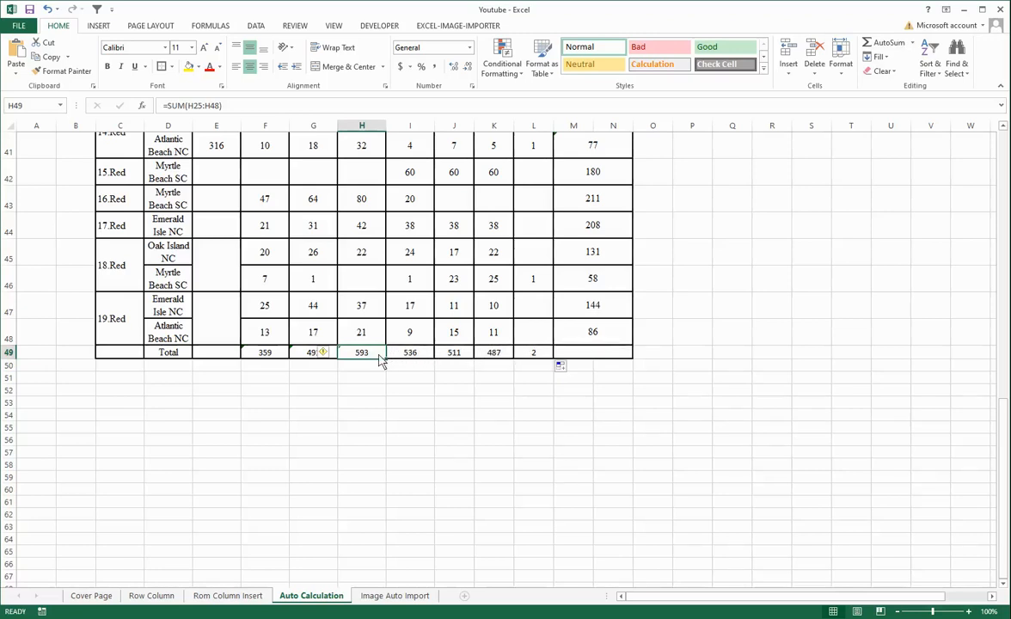
pyautogui.click(249, 104)
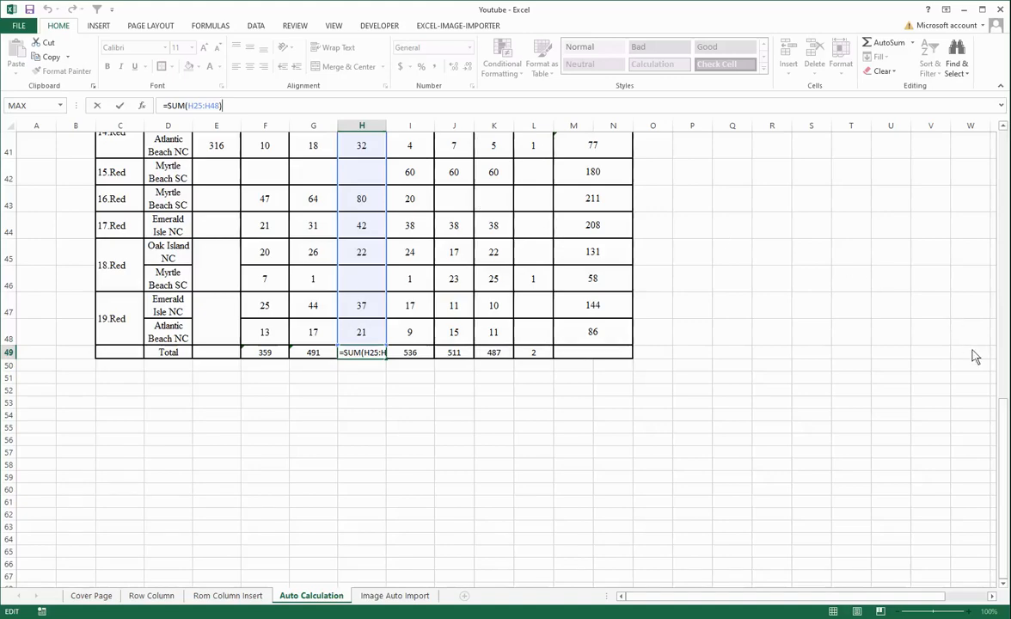
pyautogui.moveTo(1003, 402); pyautogui.dragTo(926, 373)
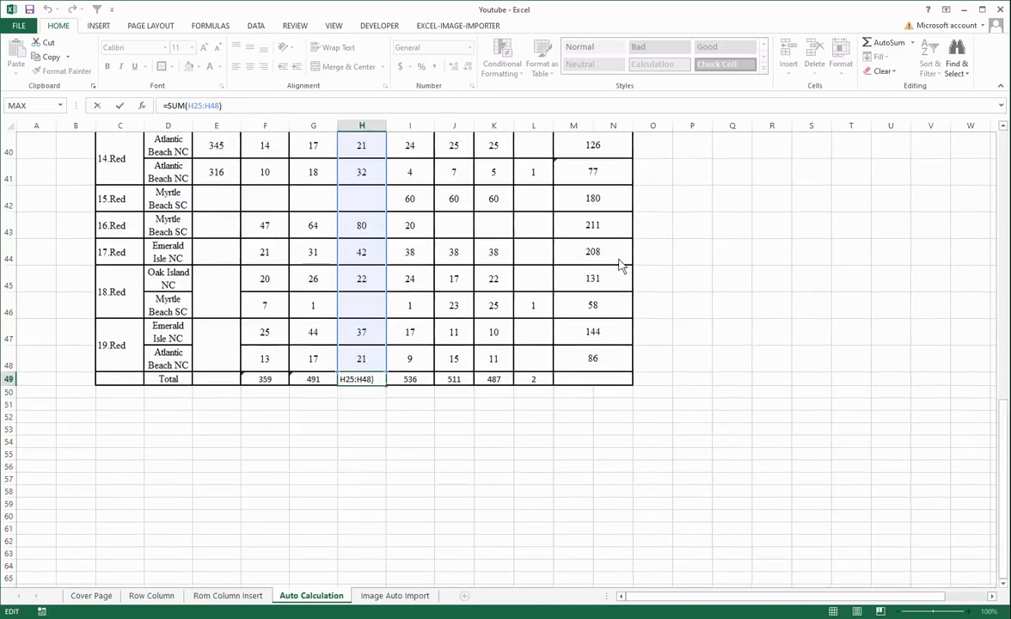
pyautogui.hotkey('ctrl', 'Return')
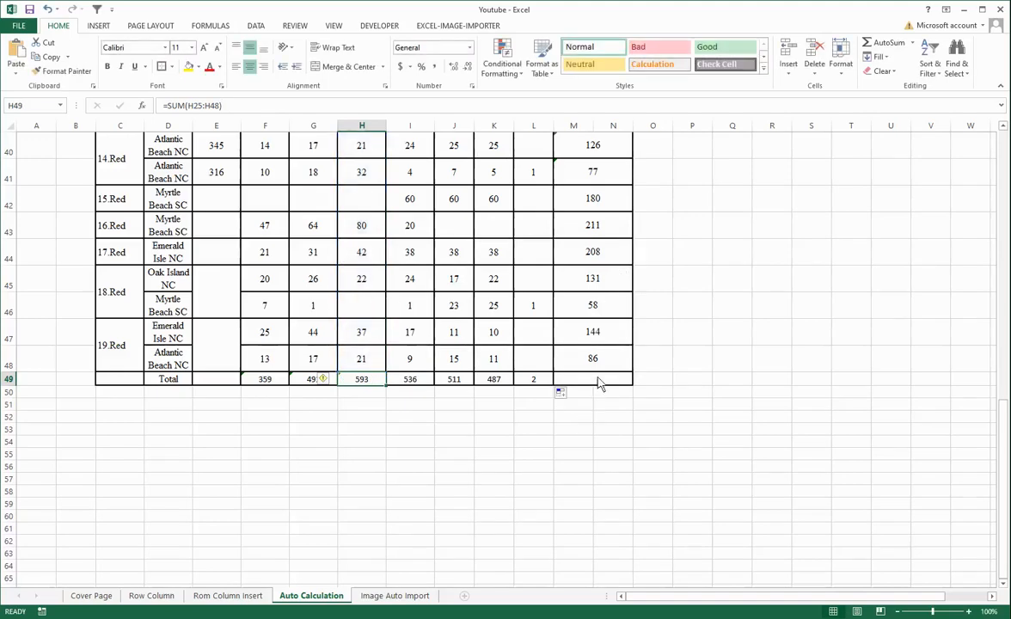
# Step: Total the Total pis column in merged cell M49 with AutoSum, =SUM(M25:N48), checking that the range spans all packing list rows
pyautogui.click(600, 383)
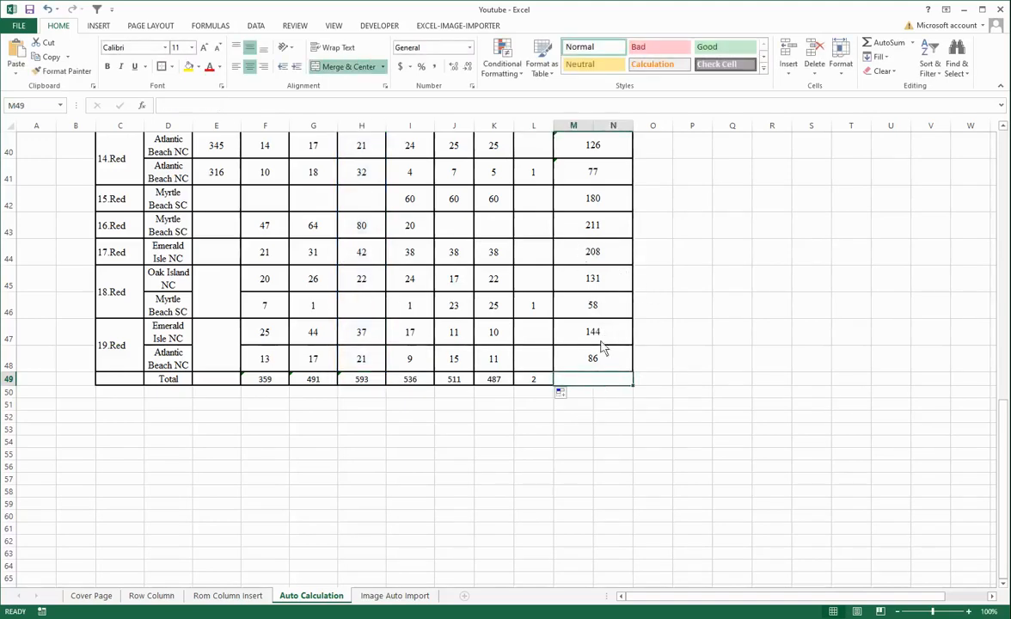
pyautogui.scroll(10, 602, 293)
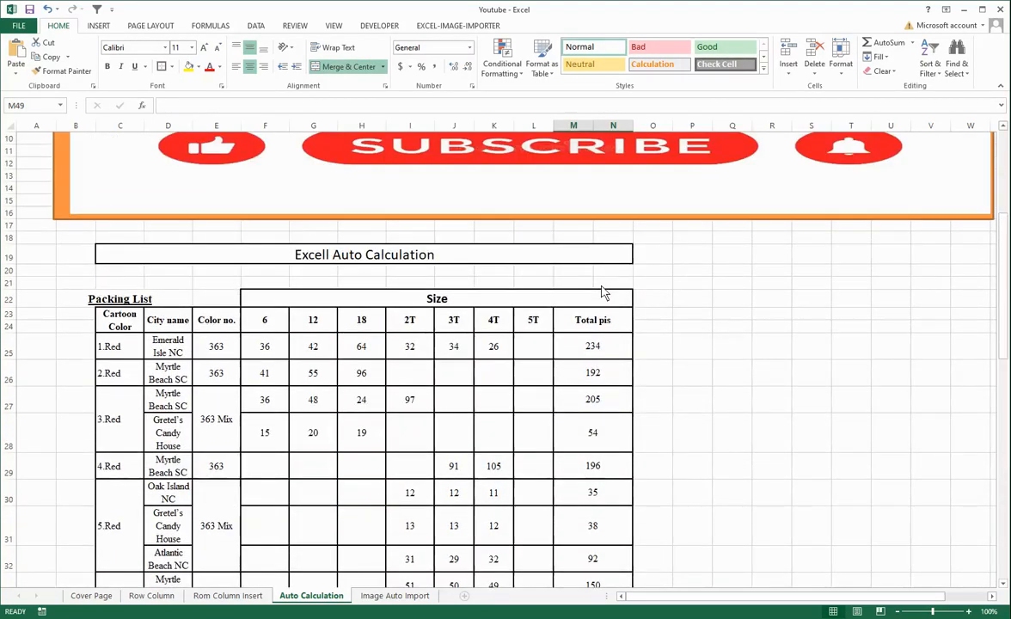
pyautogui.moveTo(571, 282)
pyautogui.mouseDown()
pyautogui.moveTo(626, 288)
pyautogui.moveTo(577, 286)
pyautogui.mouseUp()
pyautogui.scroll(-12, 641, 385)
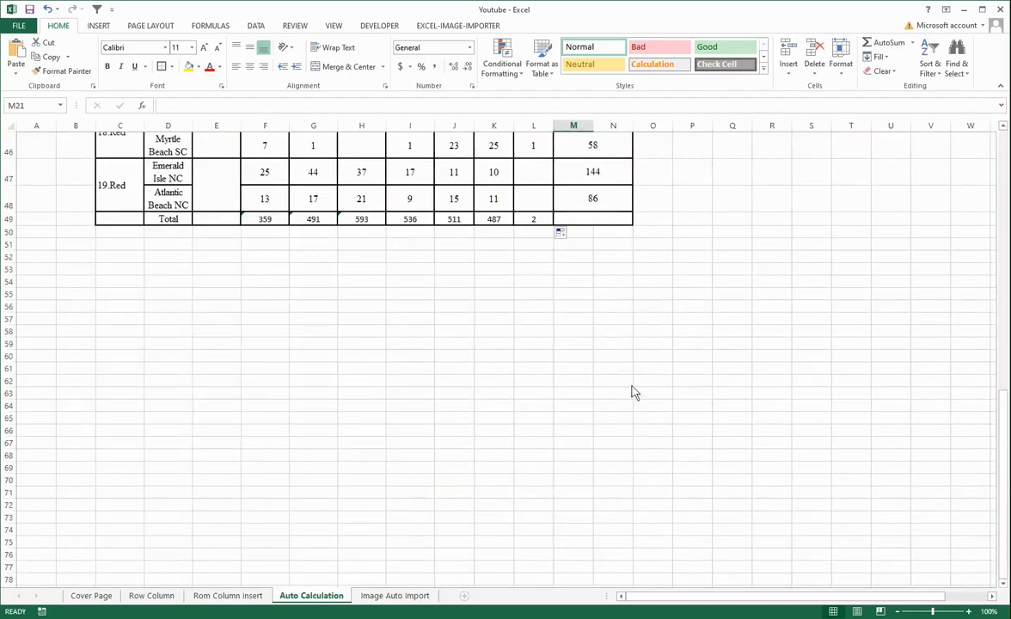
pyautogui.moveTo(587, 235); pyautogui.dragTo(616, 240)
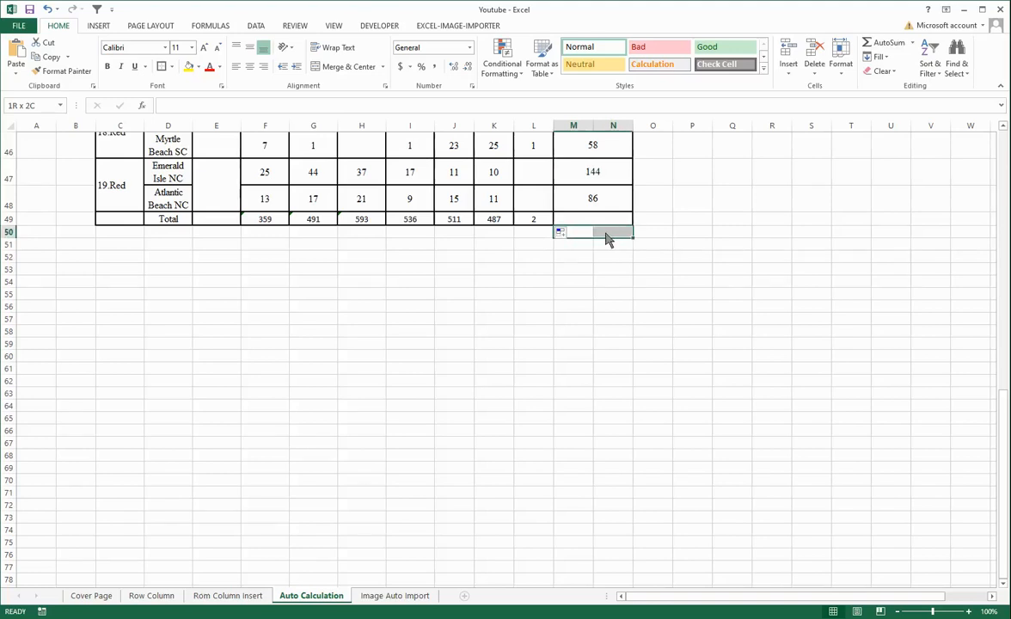
pyautogui.click(591, 222)
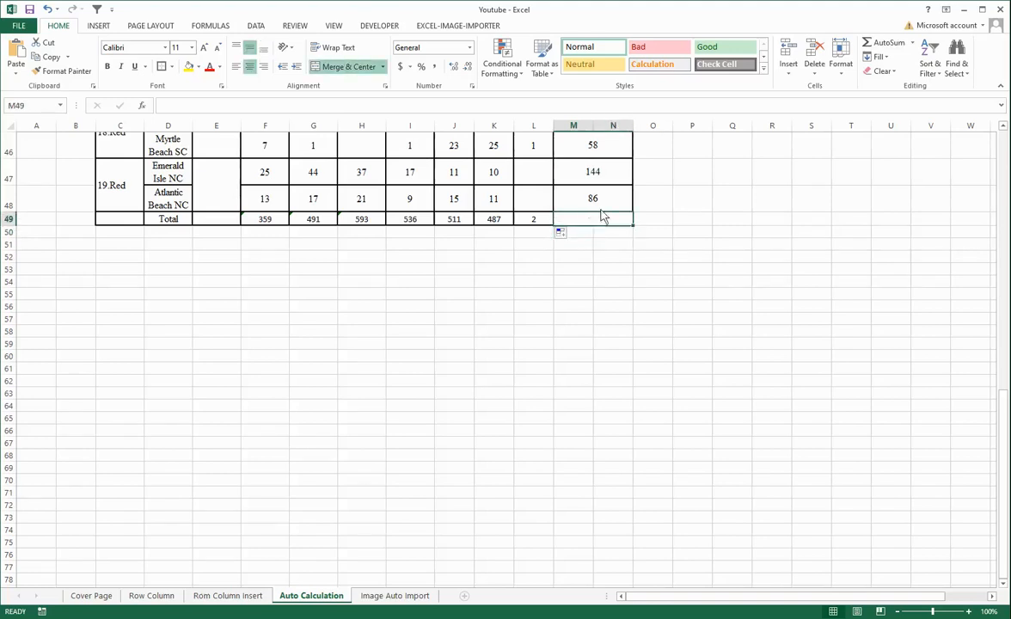
pyautogui.click(885, 42)
pyautogui.scroll(8, 703, 229)
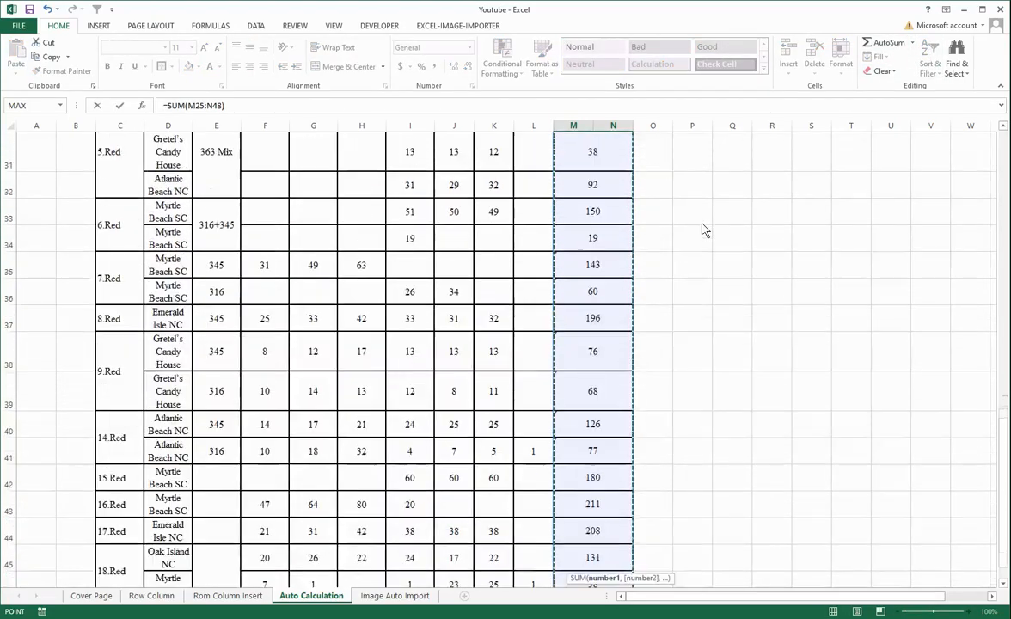
pyautogui.scroll(-3, 702, 229)
pyautogui.scroll(-4, 705, 228)
pyautogui.scroll(3, 640, 247)
pyautogui.scroll(1, 640, 246)
pyautogui.scroll(-3, 639, 246)
pyautogui.scroll(4, 637, 249)
pyautogui.scroll(4, 628, 254)
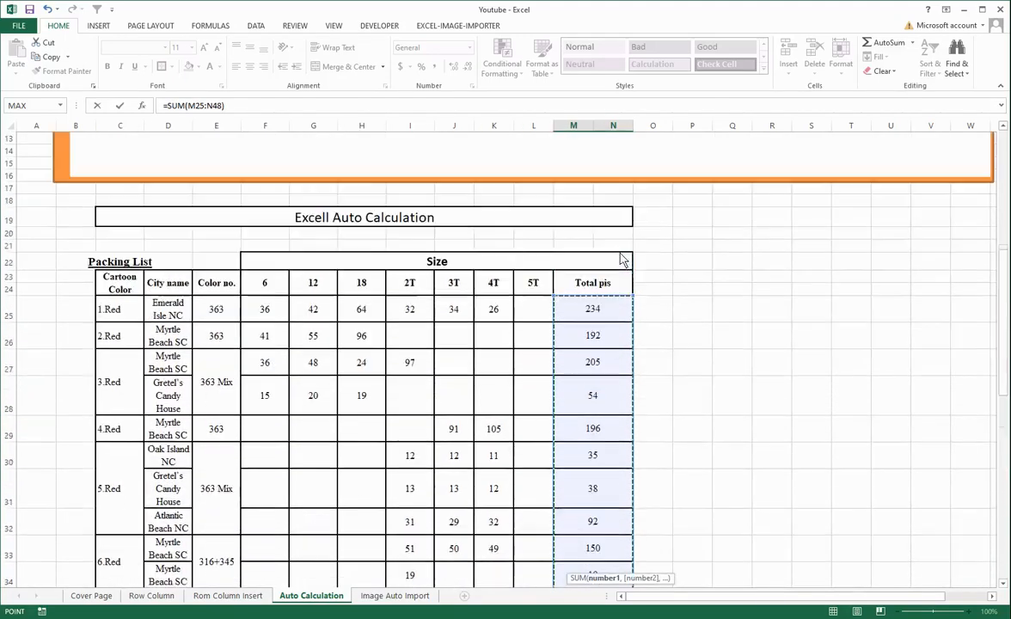
pyautogui.scroll(-4, 601, 341)
pyautogui.scroll(-5, 601, 312)
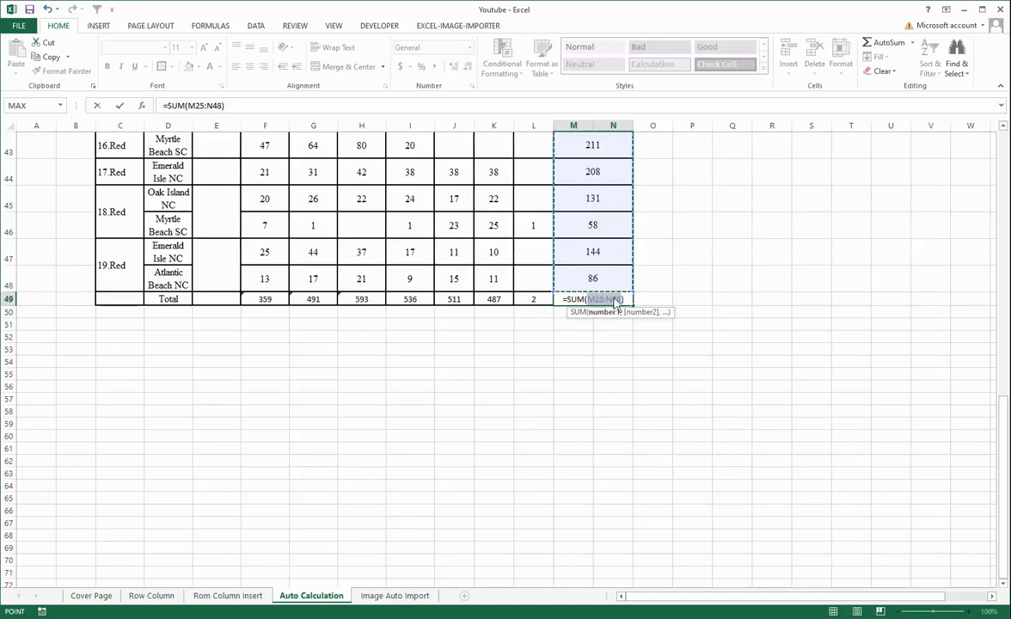
pyautogui.scroll(4, 615, 301)
pyautogui.scroll(3, 614, 300)
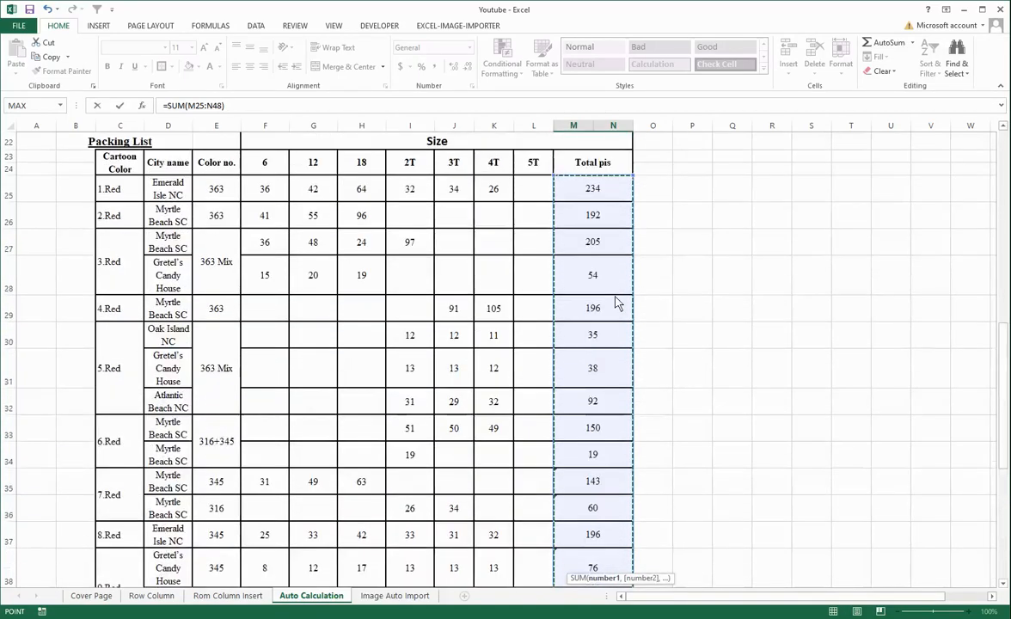
pyautogui.scroll(3, 588, 196)
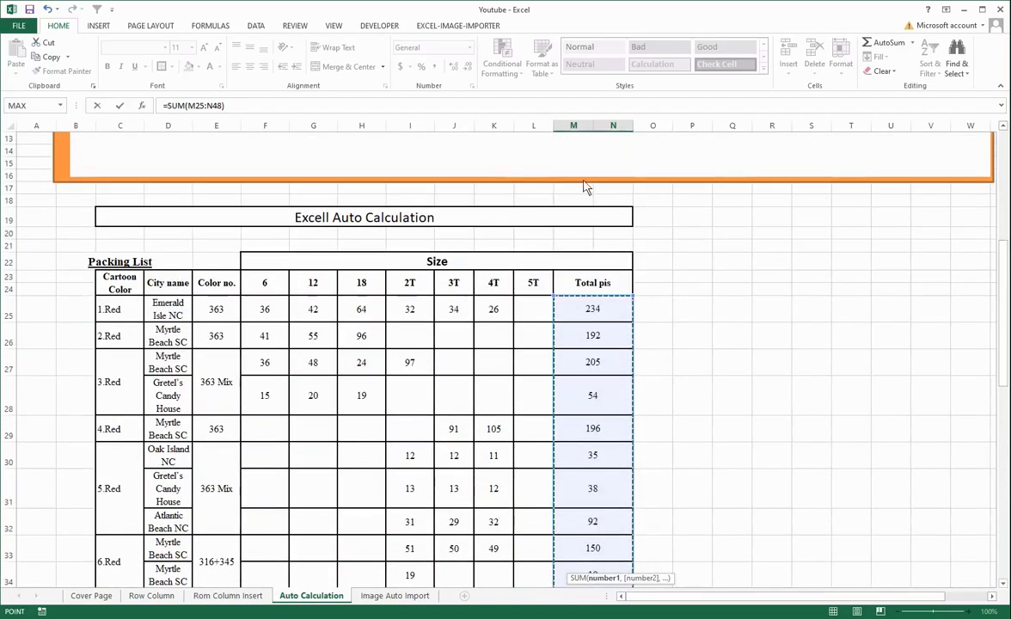
pyautogui.scroll(-11, 615, 417)
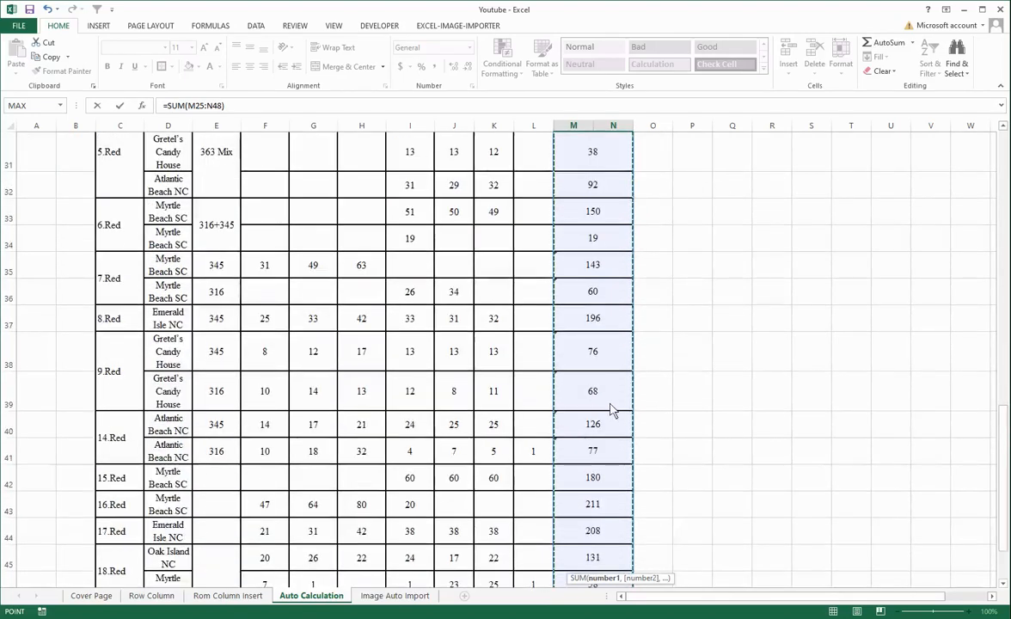
pyautogui.scroll(2, 613, 410)
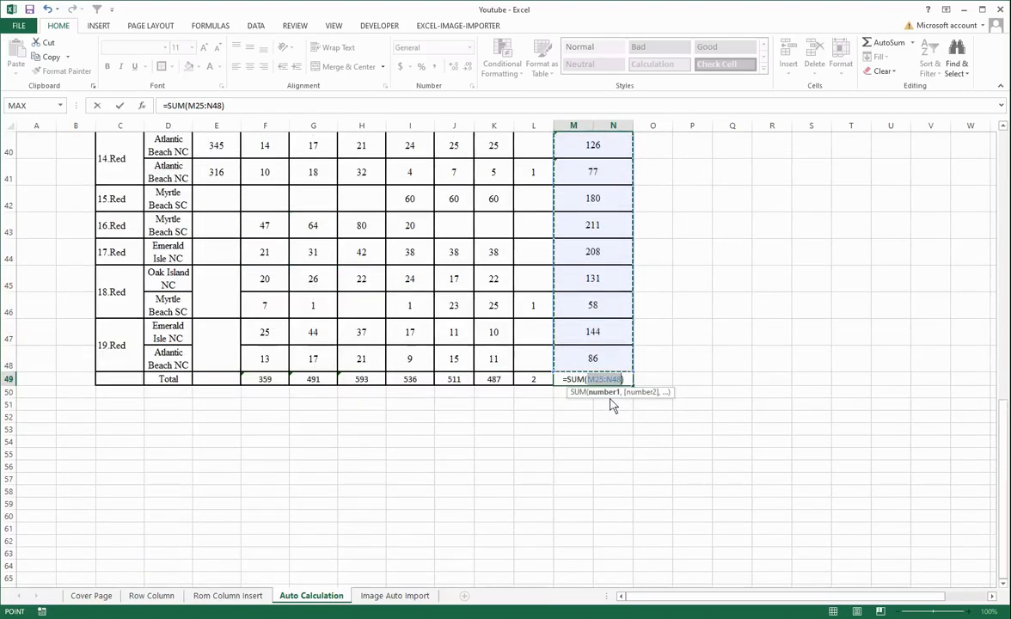
pyautogui.press('Return')
# Step: Review the Total pis column against its grand total and clear that total from cell M49
pyautogui.click(605, 381)
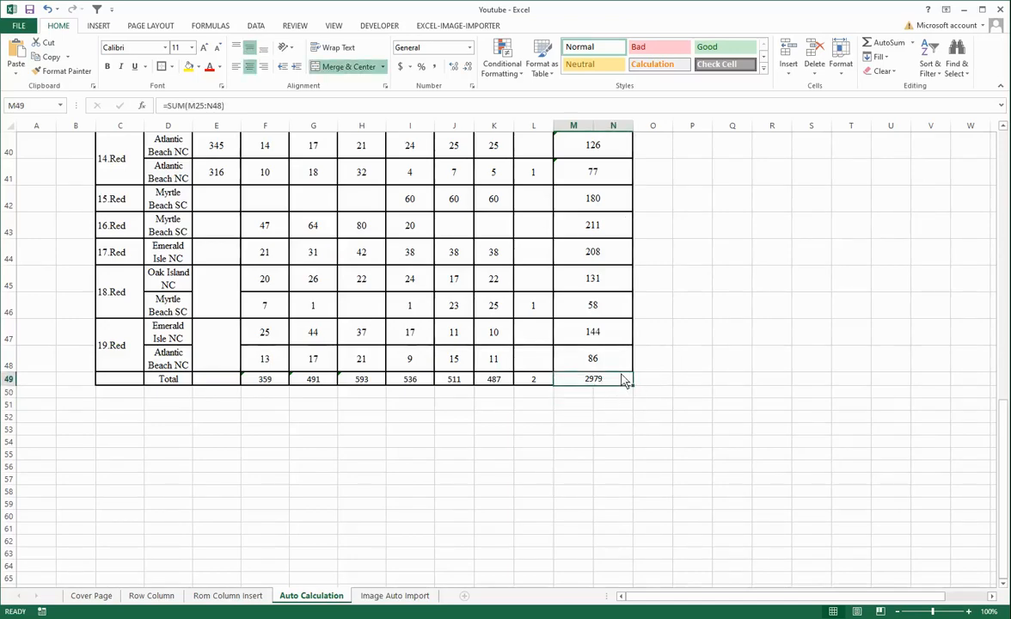
pyautogui.scroll(12, 626, 382)
pyautogui.scroll(-5, 626, 381)
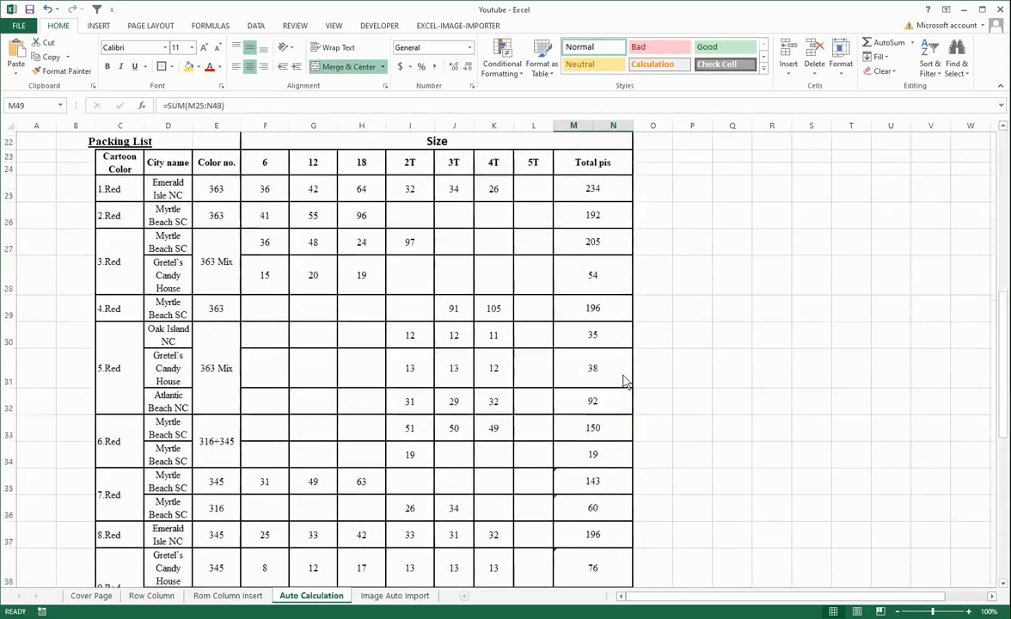
pyautogui.scroll(-7, 626, 382)
pyautogui.scroll(2, 626, 382)
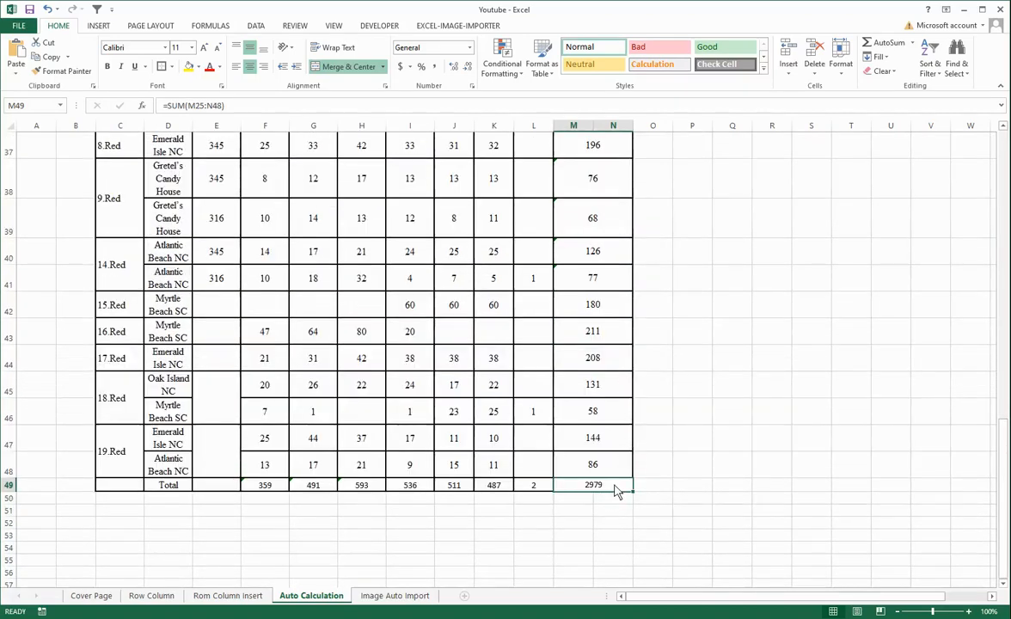
pyautogui.press('Delete')
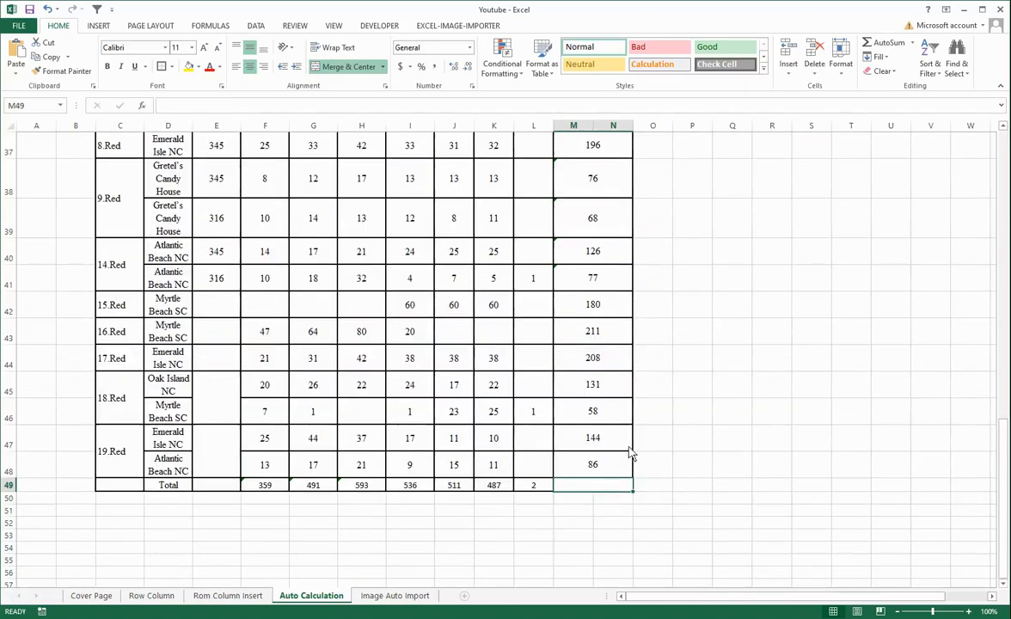
# Step: Enter a formula in M49 that lists every Total pis cell individually, separated by commas, from M25 through M48
pyautogui.write('=')
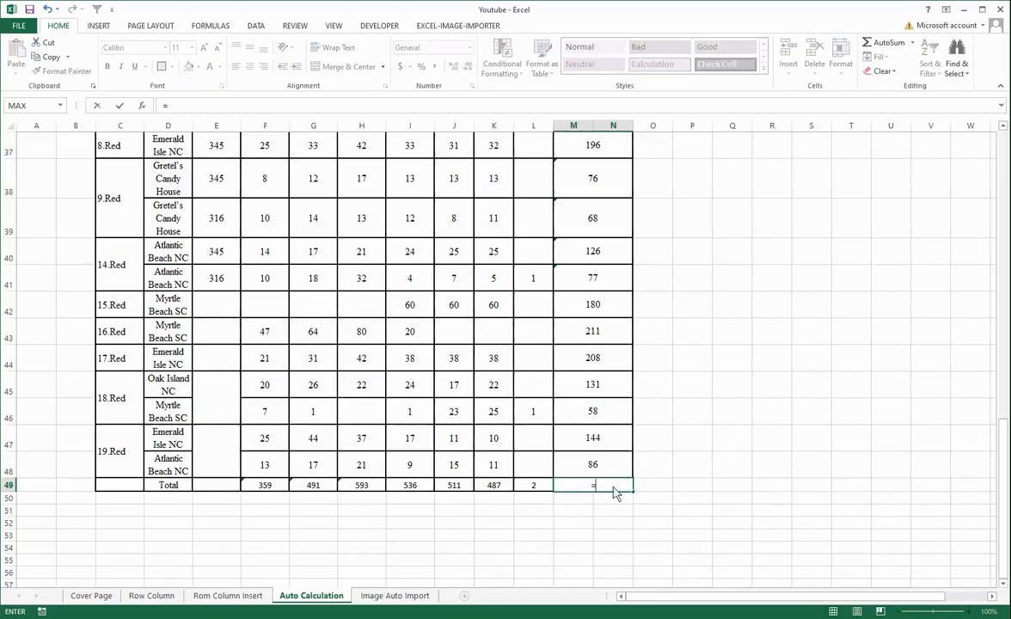
pyautogui.scroll(6, 607, 482)
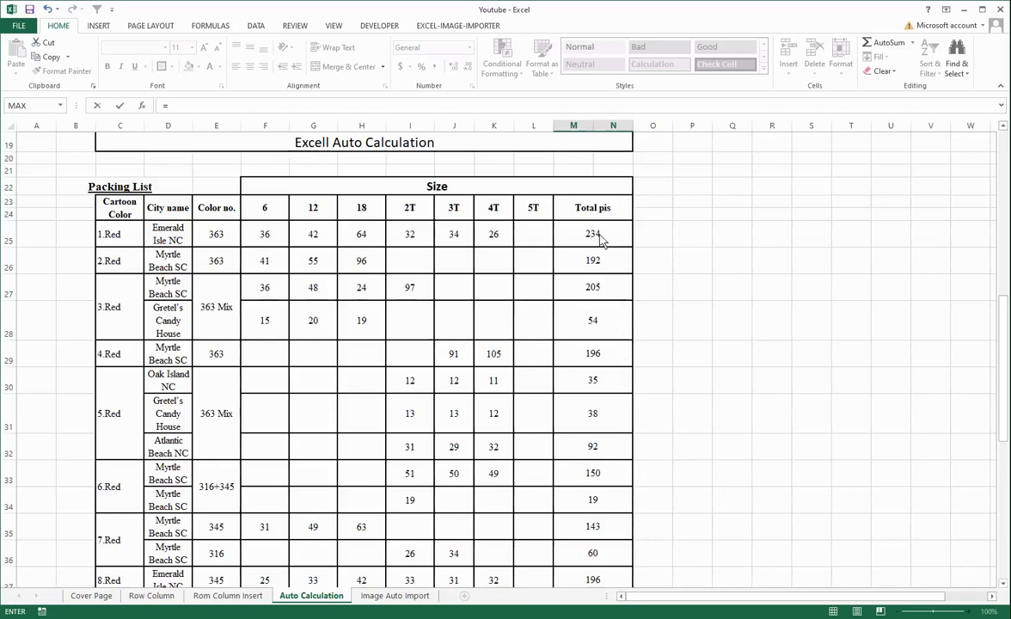
pyautogui.click(600, 238)
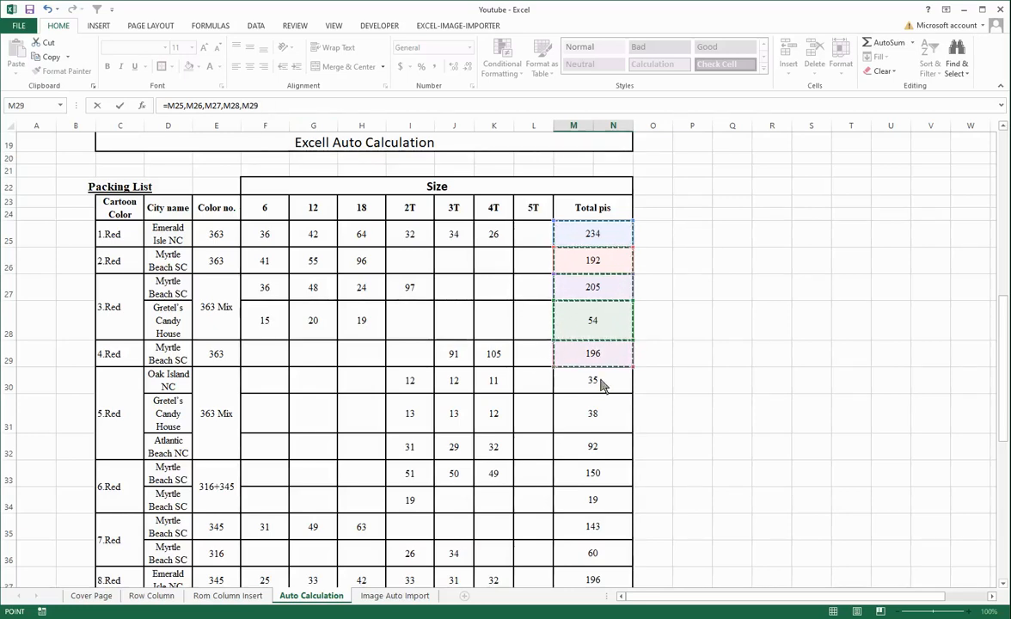
pyautogui.keyDown('ctrl'); pyautogui.click(602, 386); pyautogui.keyUp('ctrl')
pyautogui.keyDown('ctrl'); pyautogui.click(598, 413); pyautogui.keyUp('ctrl')
pyautogui.keyDown('ctrl'); pyautogui.click(593, 446); pyautogui.keyUp('ctrl')
pyautogui.keyDown('ctrl'); pyautogui.click(599, 476); pyautogui.keyUp('ctrl')
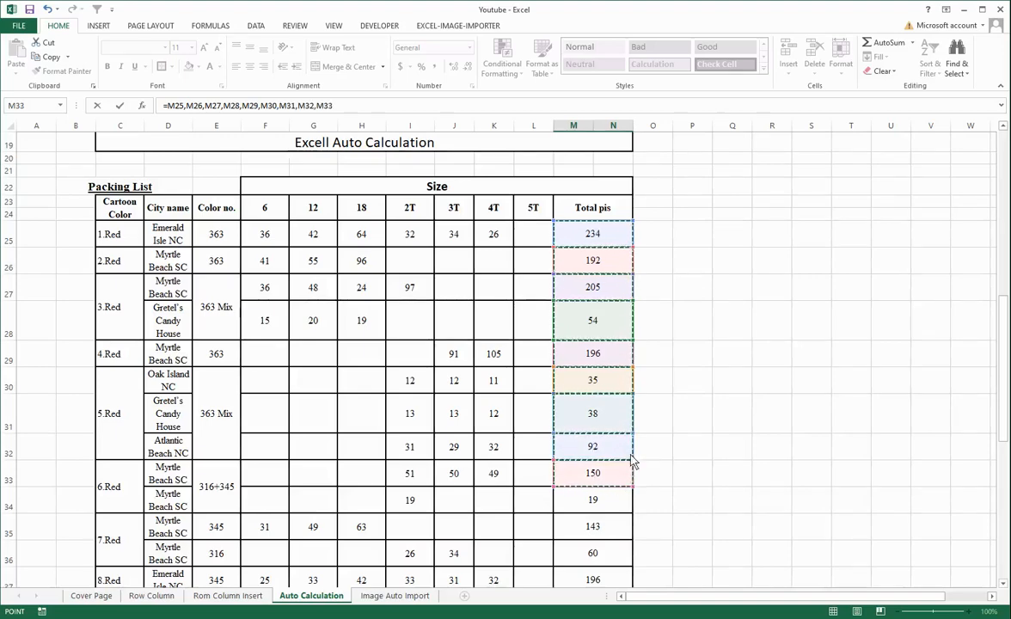
pyautogui.scroll(-5, 628, 387)
pyautogui.scroll(1, 621, 230)
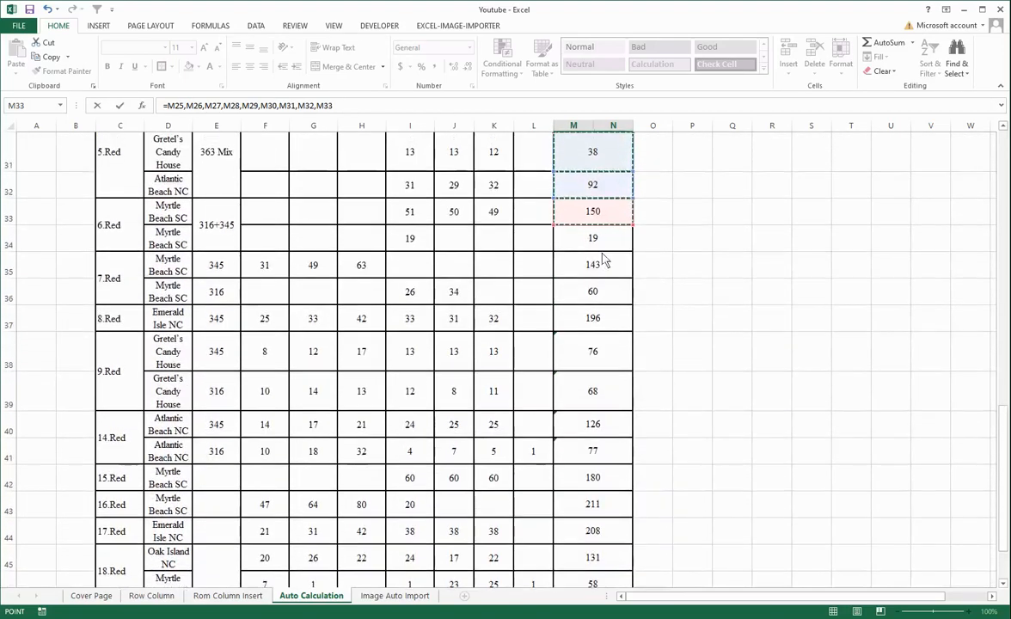
pyautogui.keyDown('ctrl'); pyautogui.click(595, 240); pyautogui.keyUp('ctrl')
pyautogui.keyDown('ctrl'); pyautogui.click(595, 265); pyautogui.keyUp('ctrl')
pyautogui.keyDown('ctrl'); pyautogui.click(593, 293); pyautogui.keyUp('ctrl')
pyautogui.keyDown('ctrl'); pyautogui.click(592, 323); pyautogui.keyUp('ctrl')
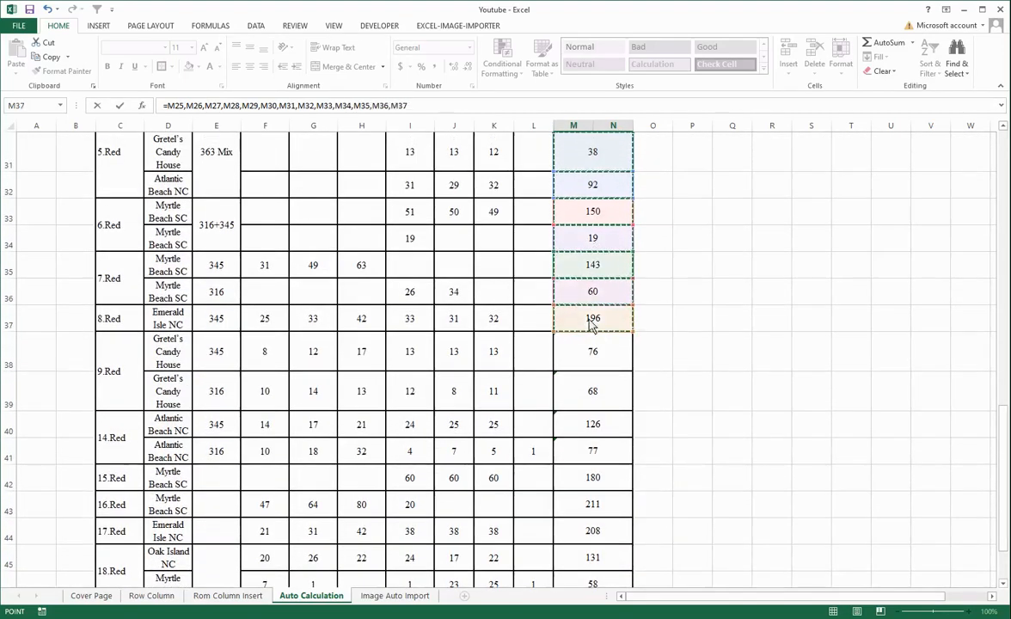
pyautogui.keyDown('ctrl'); pyautogui.click(593, 351); pyautogui.keyUp('ctrl')
pyautogui.keyDown('ctrl'); pyautogui.click(593, 392); pyautogui.keyUp('ctrl')
pyautogui.keyDown('ctrl'); pyautogui.click(592, 424); pyautogui.keyUp('ctrl')
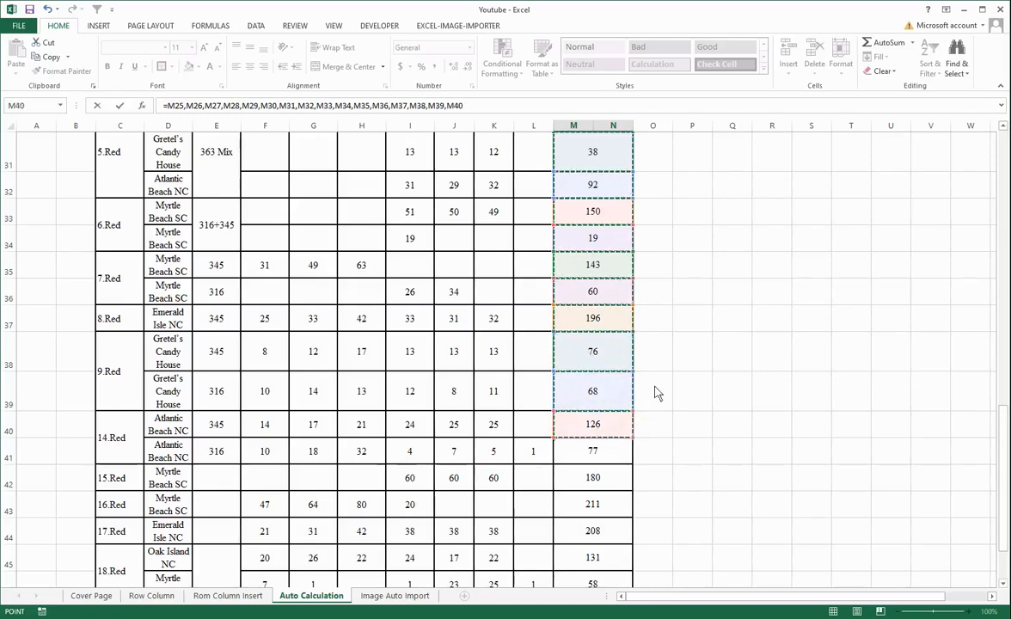
pyautogui.scroll(-1, 655, 393)
pyautogui.keyDown('ctrl'); pyautogui.click(591, 362); pyautogui.keyUp('ctrl')
pyautogui.keyDown('ctrl'); pyautogui.click(592, 384); pyautogui.keyUp('ctrl')
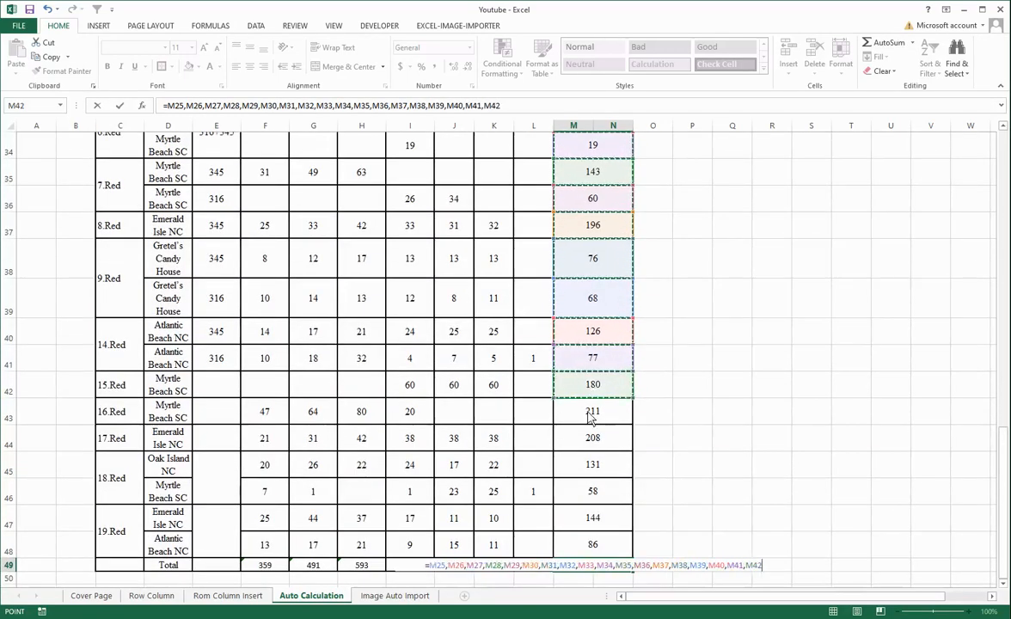
pyautogui.keyDown('ctrl'); pyautogui.click(591, 419); pyautogui.keyUp('ctrl')
pyautogui.keyDown('ctrl'); pyautogui.click(590, 439); pyautogui.keyUp('ctrl')
pyautogui.keyDown('ctrl'); pyautogui.click(589, 464); pyautogui.keyUp('ctrl')
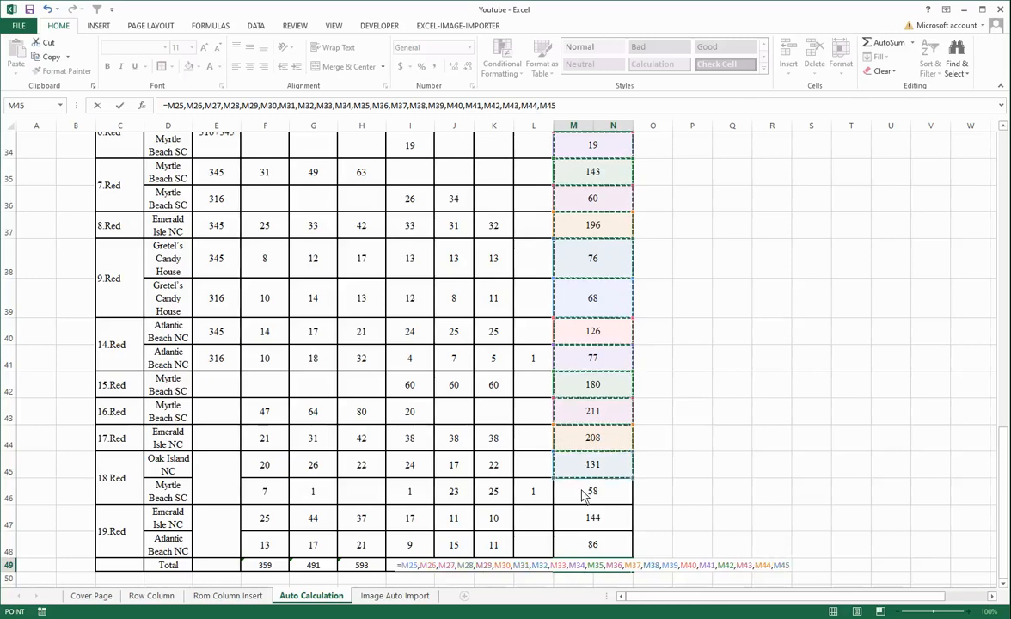
pyautogui.keyDown('ctrl'); pyautogui.click(582, 495); pyautogui.keyUp('ctrl')
pyautogui.keyDown('ctrl'); pyautogui.click(588, 521); pyautogui.keyUp('ctrl')
pyautogui.keyDown('ctrl'); pyautogui.click(591, 545); pyautogui.keyUp('ctrl')
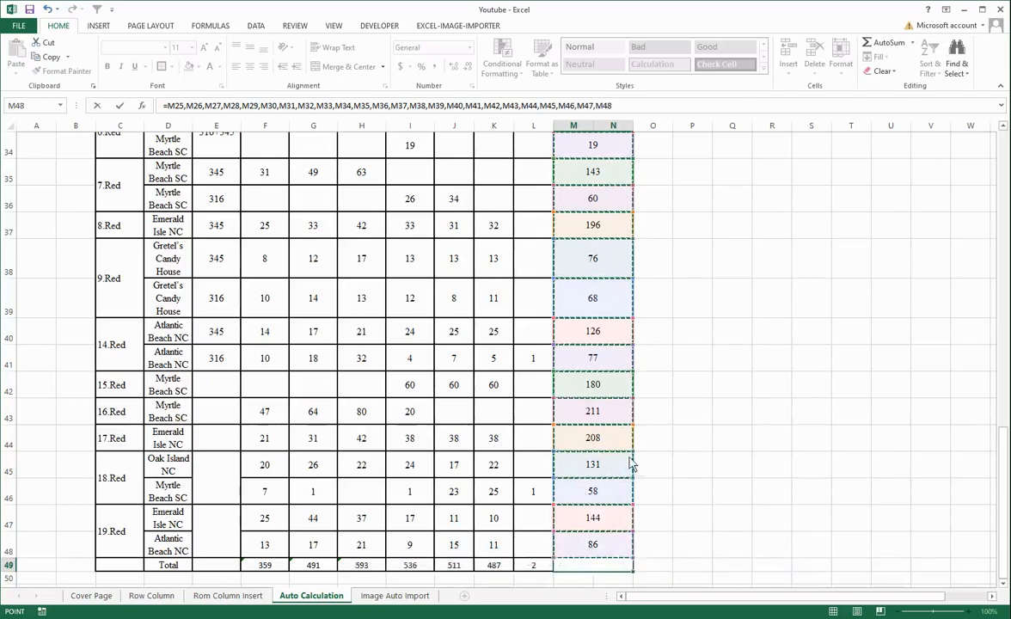
pyautogui.scroll(-2, 630, 465)
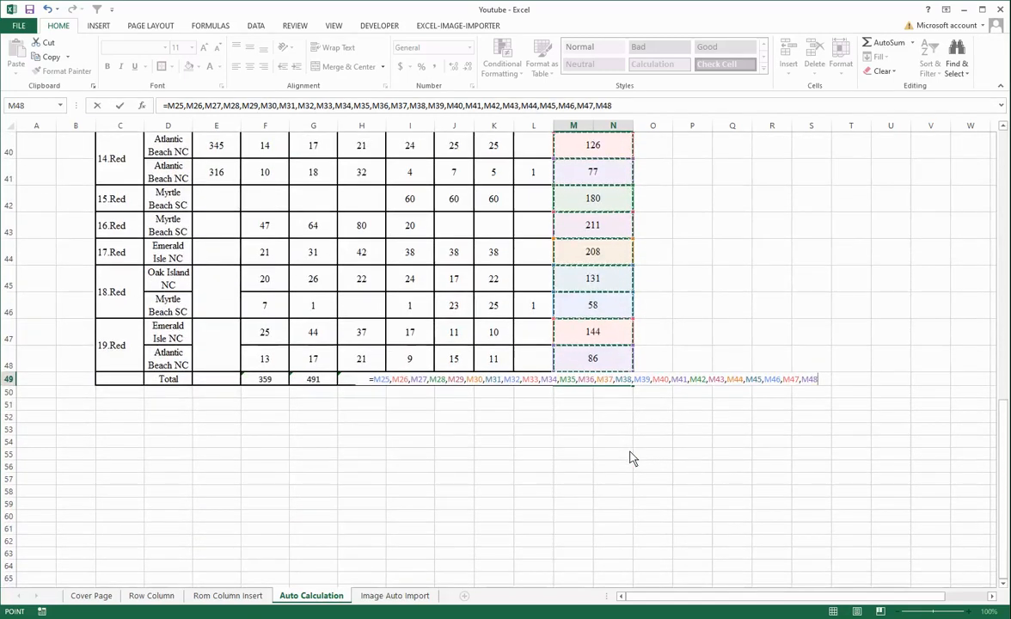
pyautogui.press('Return')
pyautogui.click(614, 383)
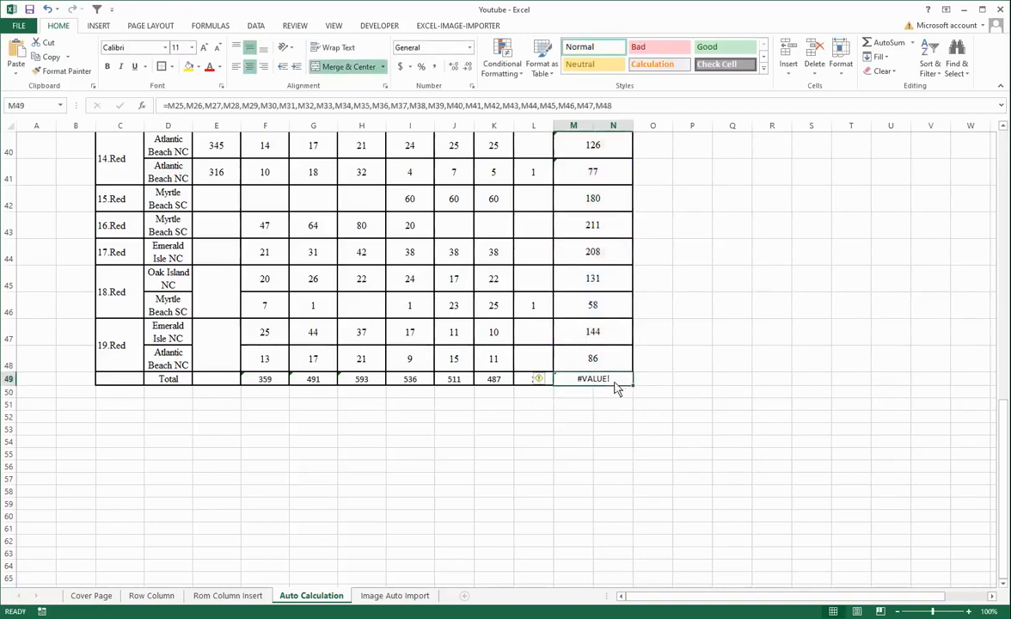
# Step: Wrap the comma-separated cell list in M49 in a SUM function, from =SUM(M25 through M48)
pyautogui.click(568, 105)
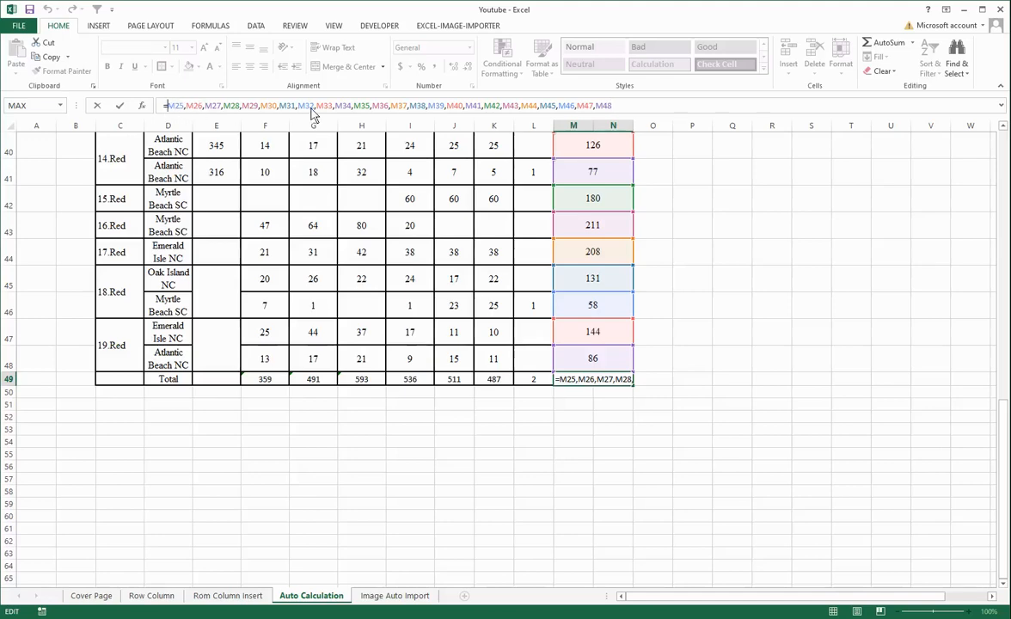
pyautogui.write('sum')
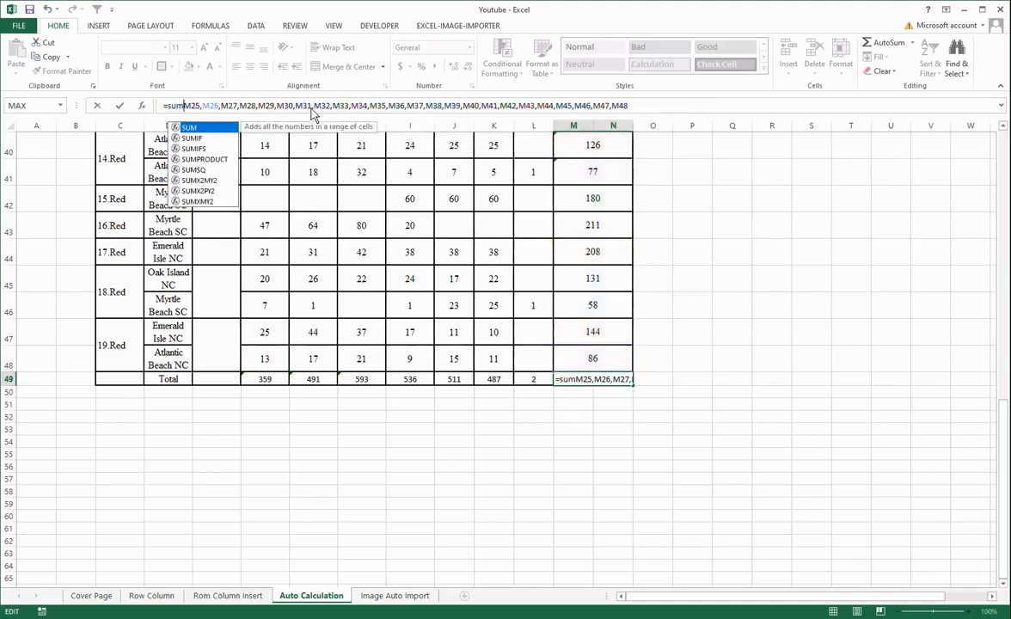
pyautogui.press('Tab')
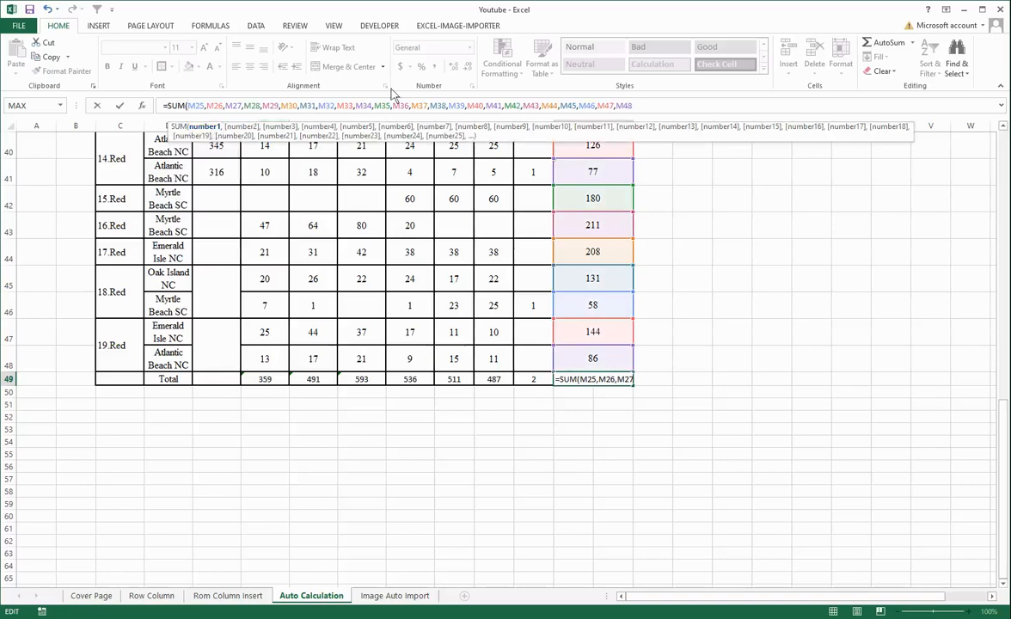
pyautogui.press('End')
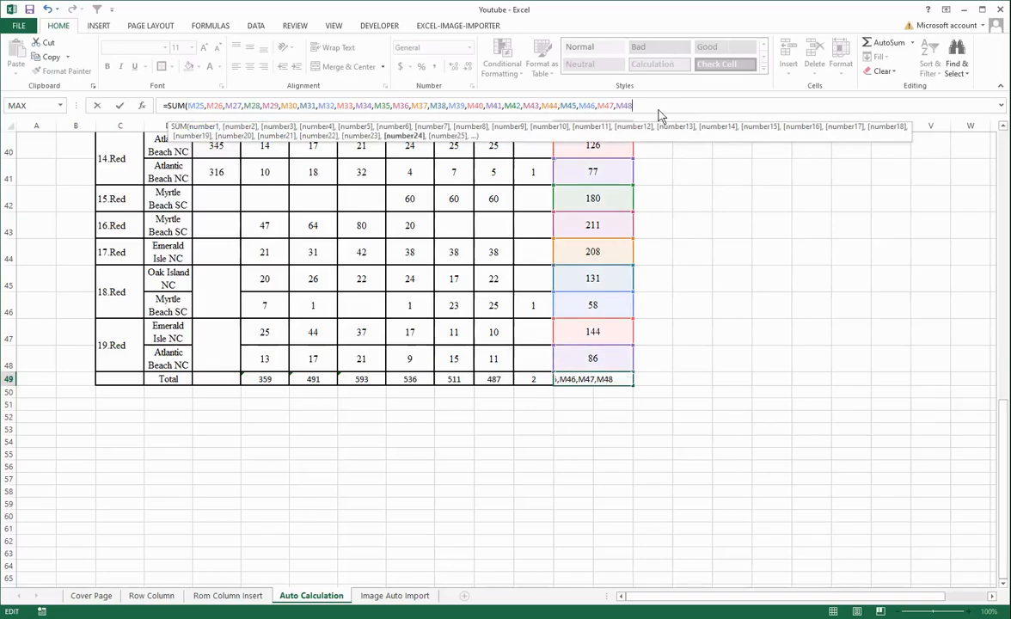
pyautogui.write(')')
pyautogui.press('Return')
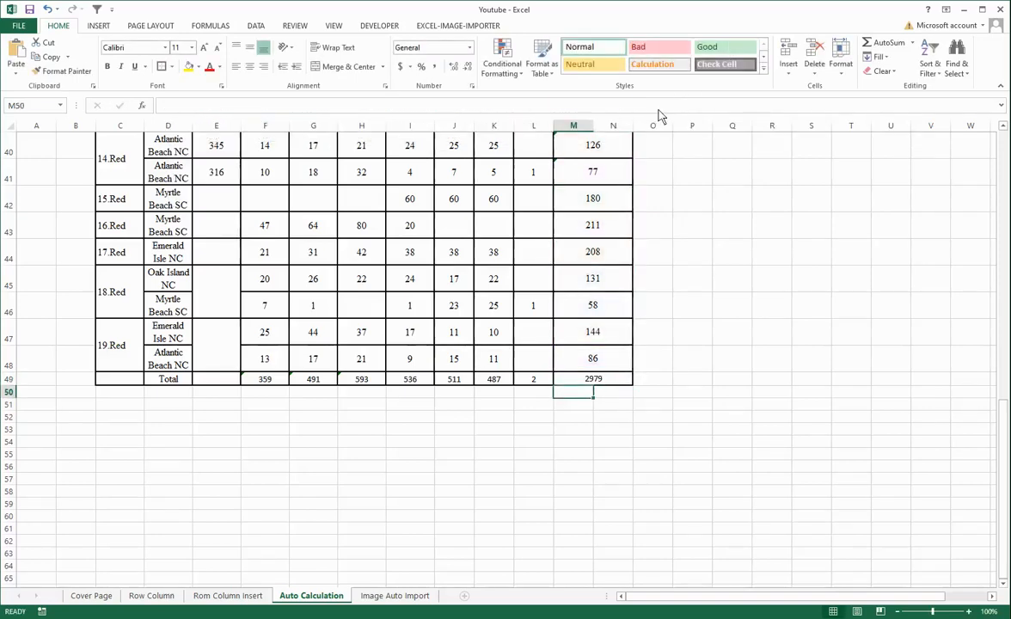
# Step: Review the cell-by-cell SUM formula in M49 against the Total pis values of the packing list rows
pyautogui.click(593, 381)
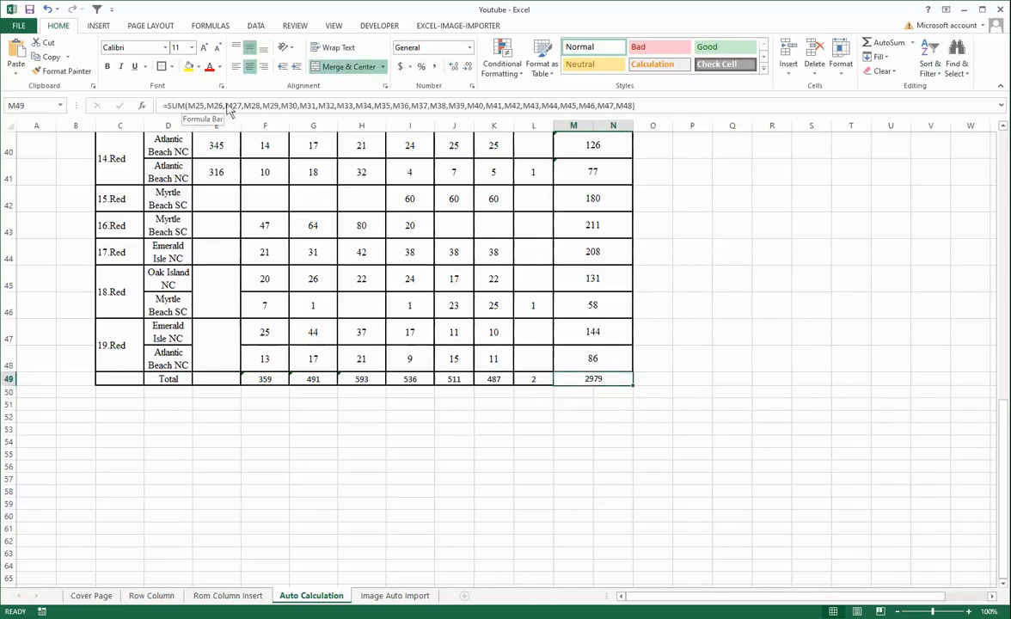
pyautogui.scroll(10, 628, 245)
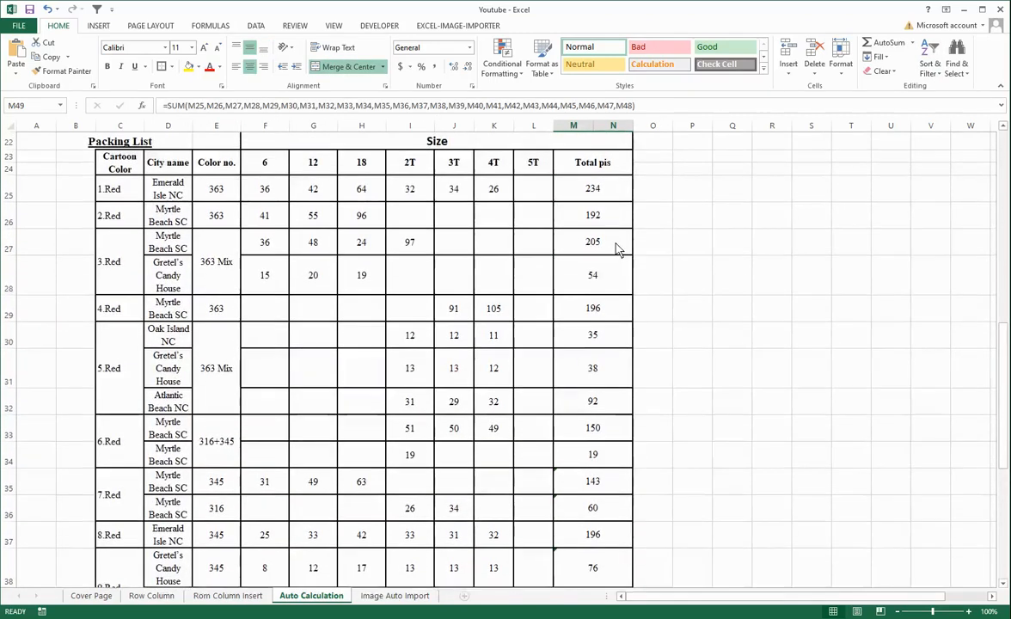
pyautogui.scroll(-1, 616, 249)
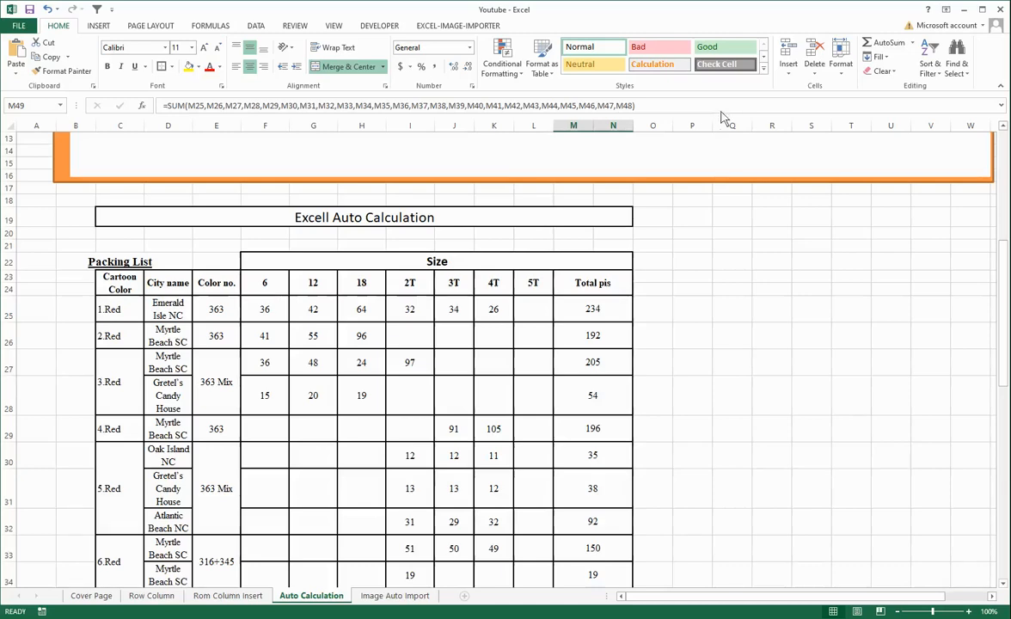
pyautogui.click(588, 312)
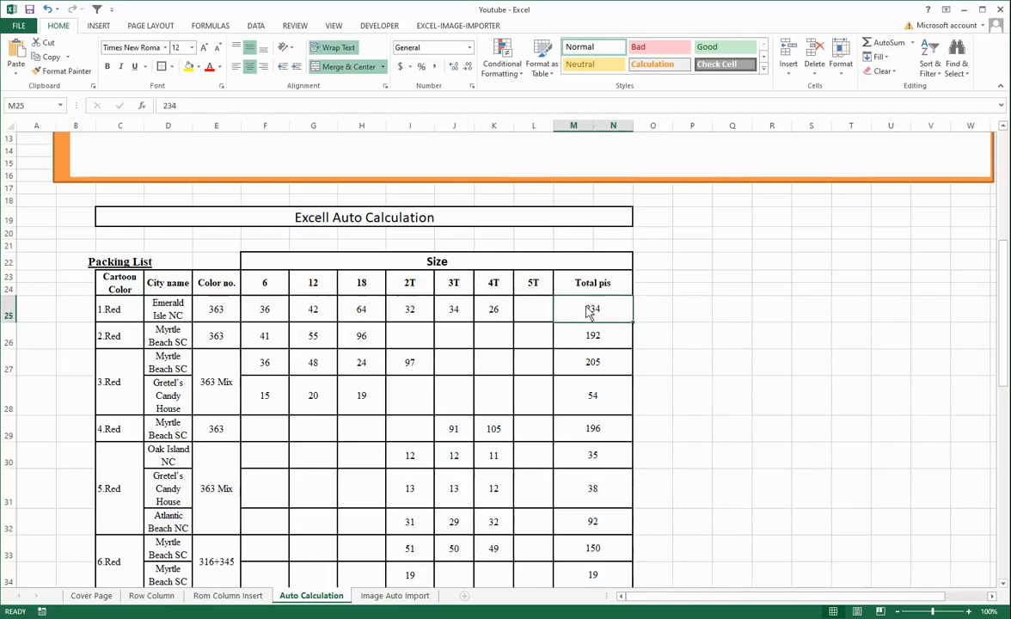
pyautogui.scroll(-8, 589, 309)
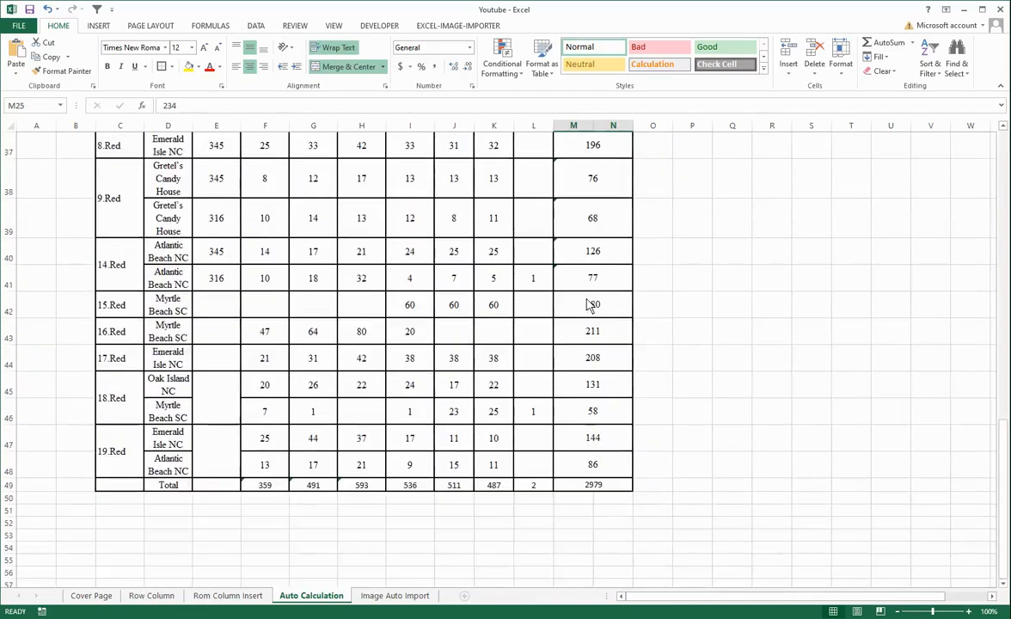
pyautogui.moveTo(612, 469); pyautogui.dragTo(614, 440)
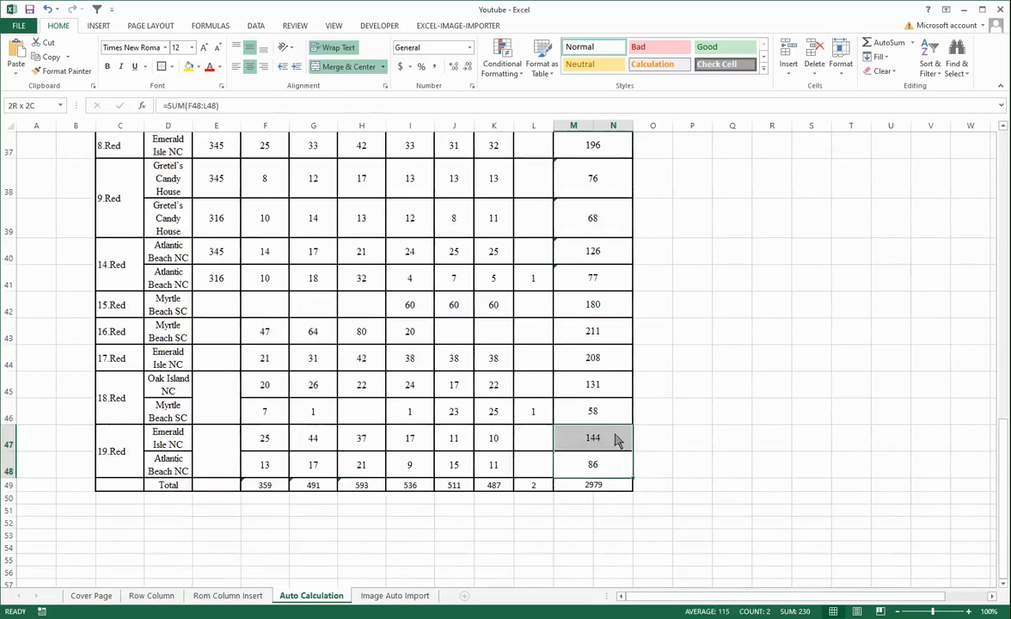
# Step: Clear the cell-by-cell SUM formula from the Total pis total cell M49
pyautogui.click(605, 487)
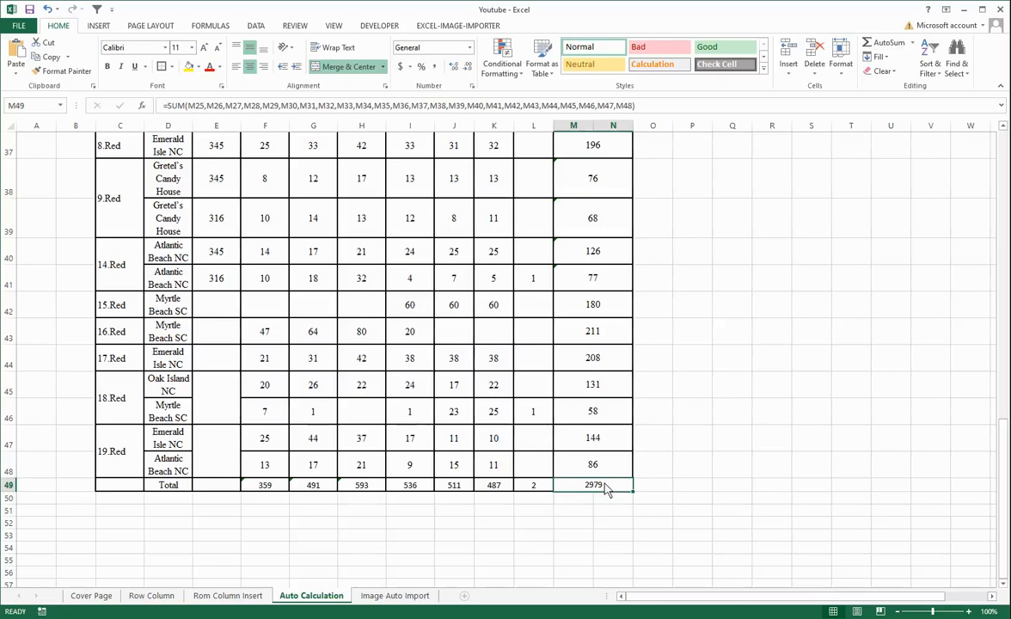
pyautogui.click(659, 110)
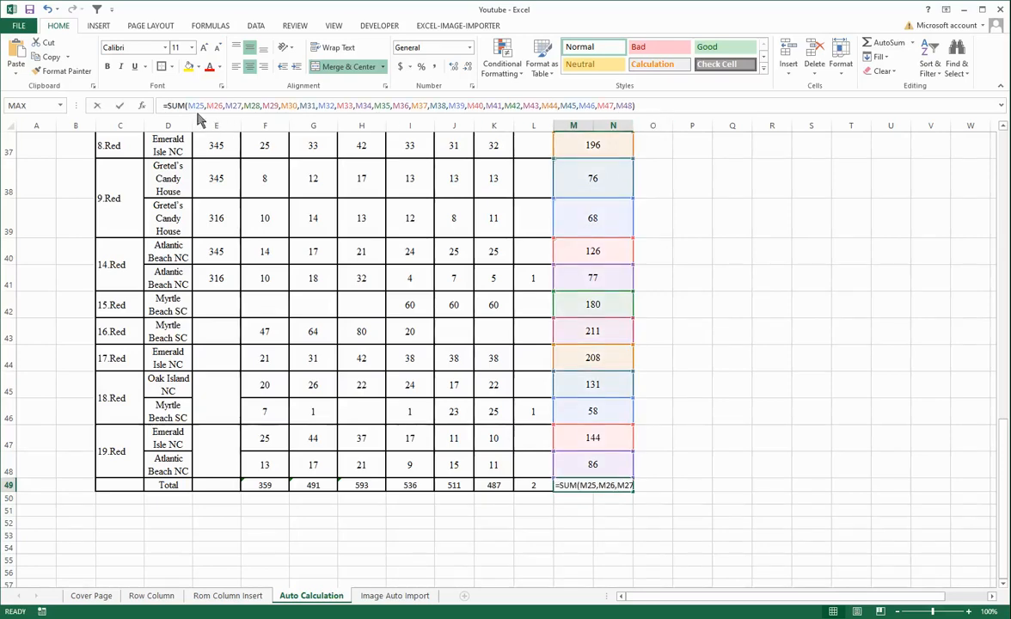
pyautogui.press('BackSpace')
pyautogui.press('BackSpace')
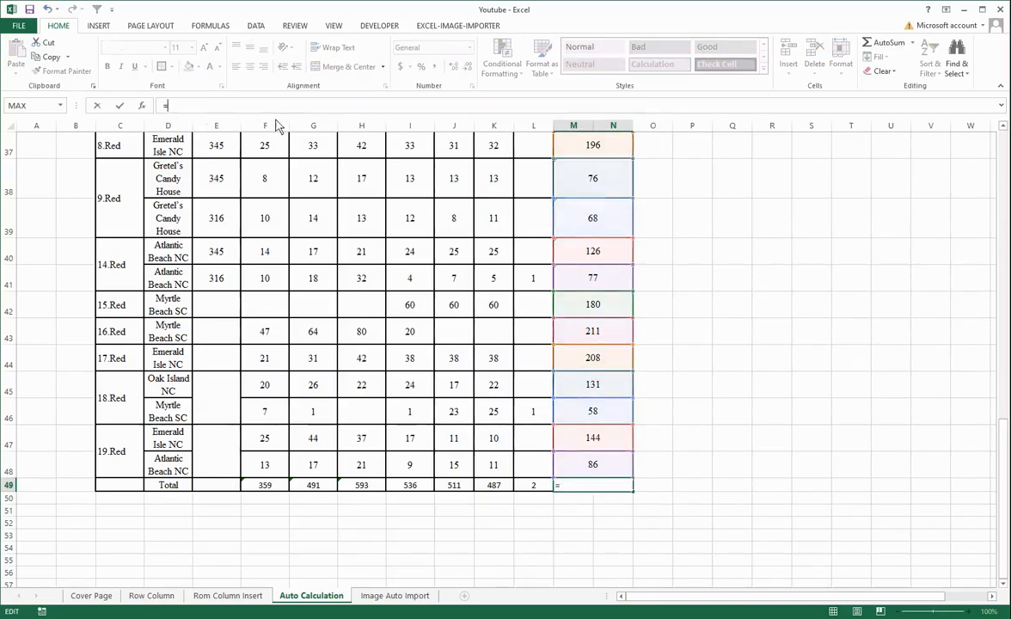
pyautogui.click(592, 509)
pyautogui.click(596, 486)
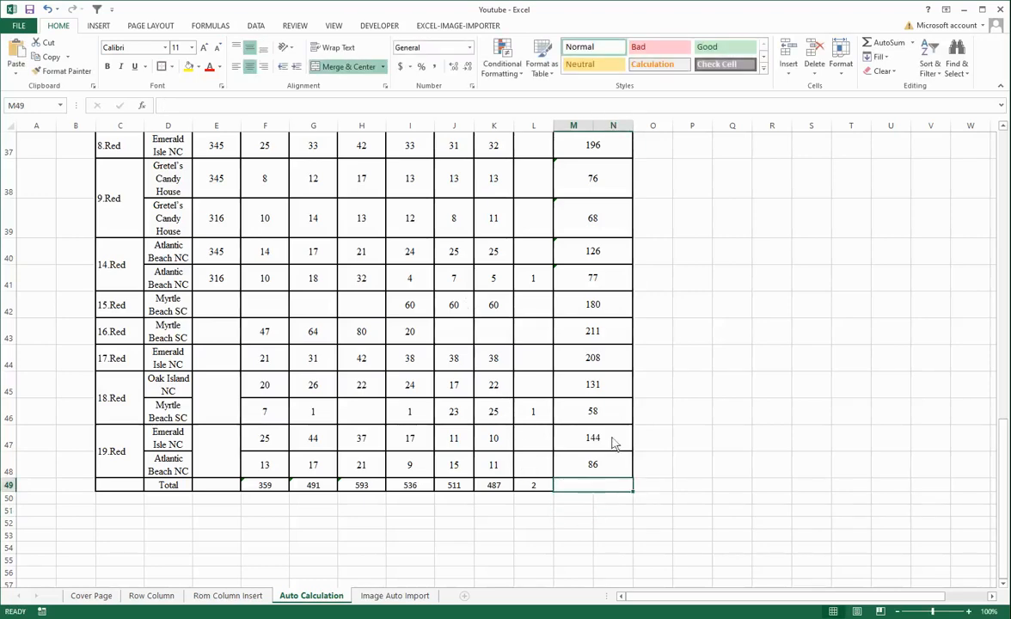
# Step: Total the Total pis column in M49 with AutoSum over all packing list rows, =SUM(M25:N48)
pyautogui.click(886, 45)
pyautogui.scroll(3, 593, 307)
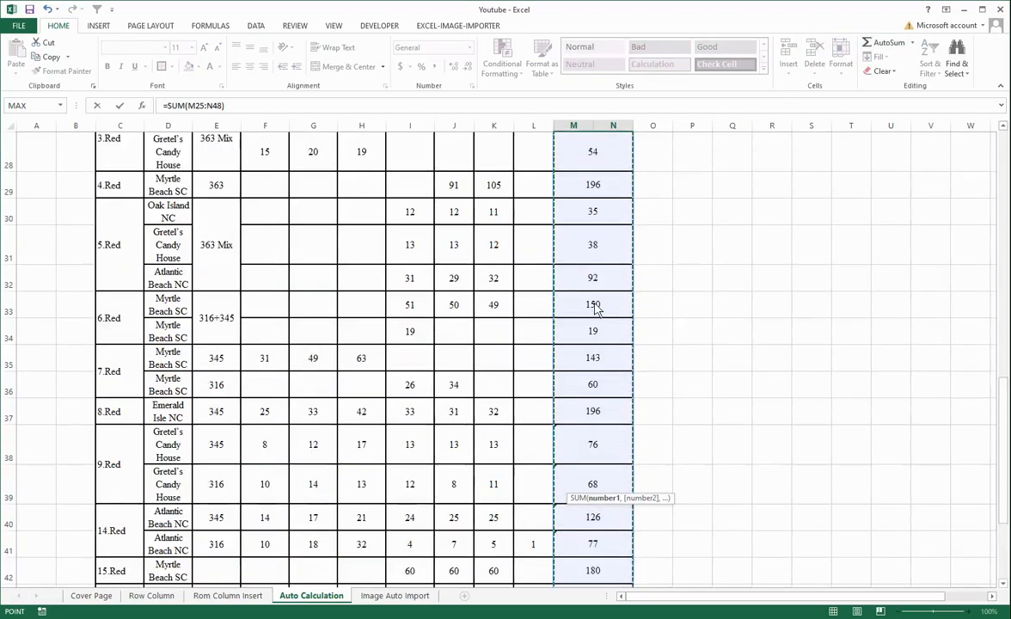
pyautogui.scroll(3, 596, 307)
pyautogui.scroll(-4, 599, 294)
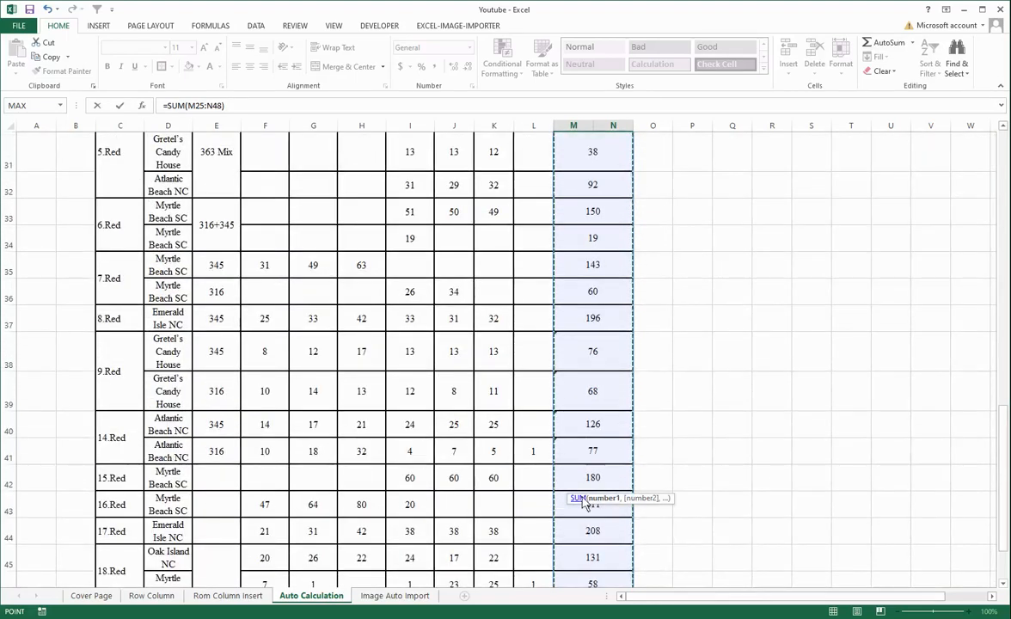
pyautogui.scroll(4, 584, 503)
pyautogui.scroll(-7, 589, 497)
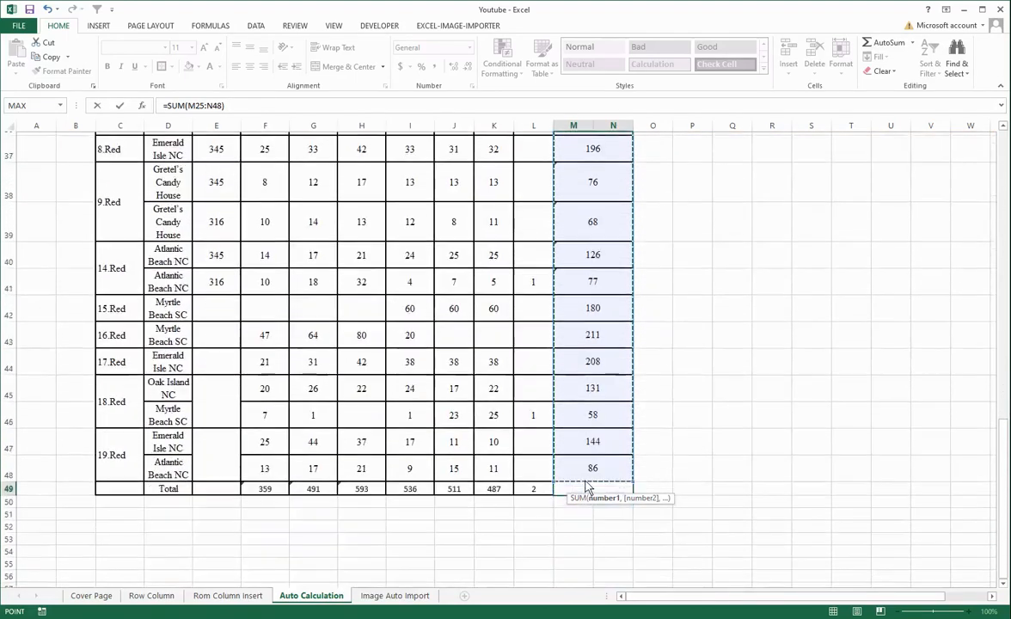
pyautogui.moveTo(592, 469); pyautogui.dragTo(599, 203)
pyautogui.press('Return')
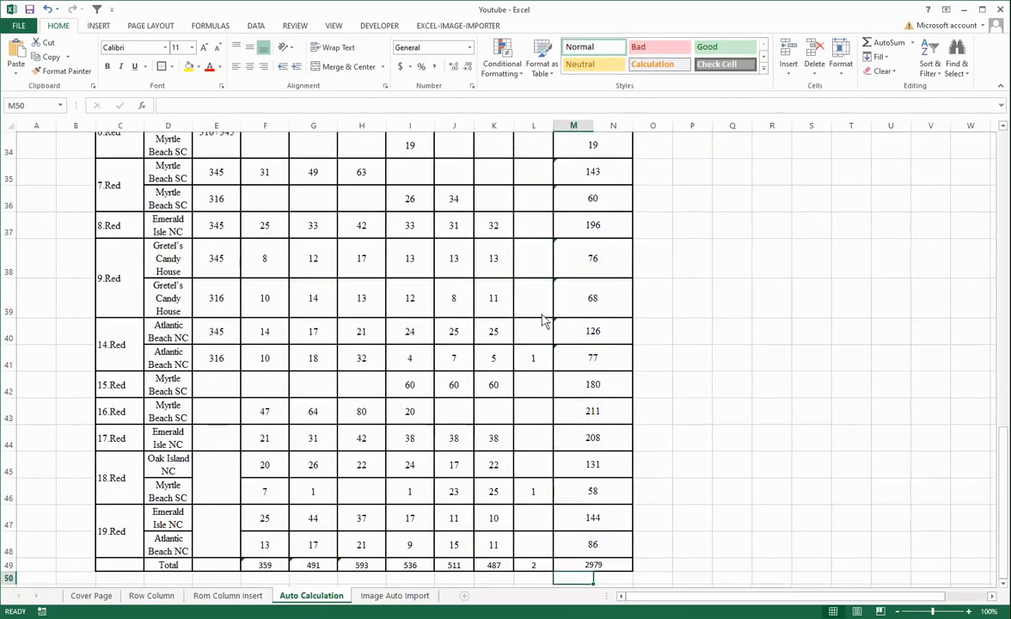
# Step: Redo the size 4T total in K49 with AutoSum, extending the suggested range to cover K25:K48
pyautogui.click(497, 567)
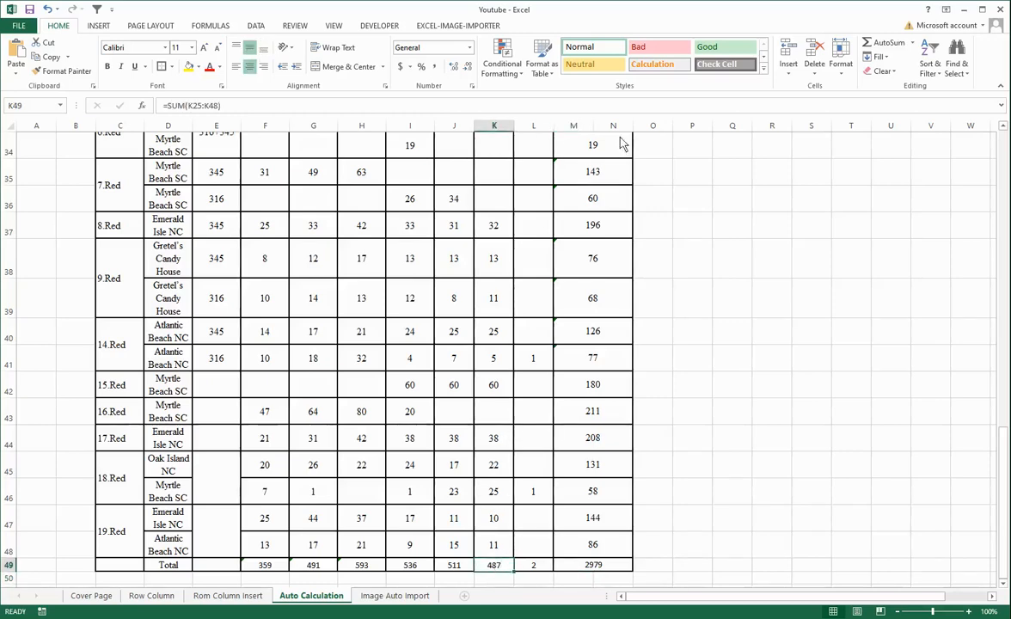
pyautogui.click(878, 42)
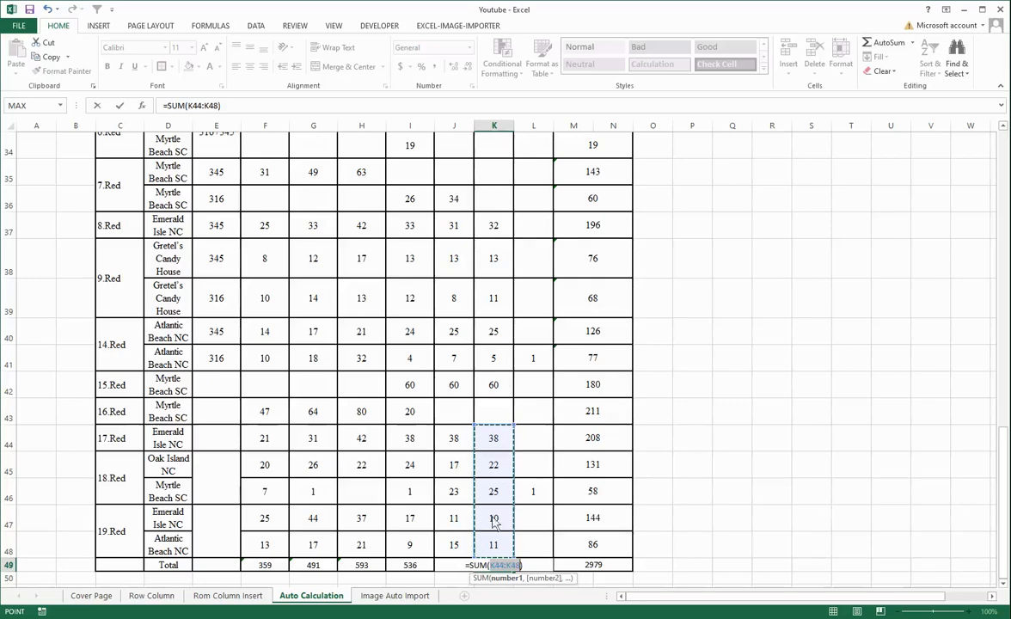
pyautogui.moveTo(493, 548); pyautogui.dragTo(503, 198)
pyautogui.press('Return')
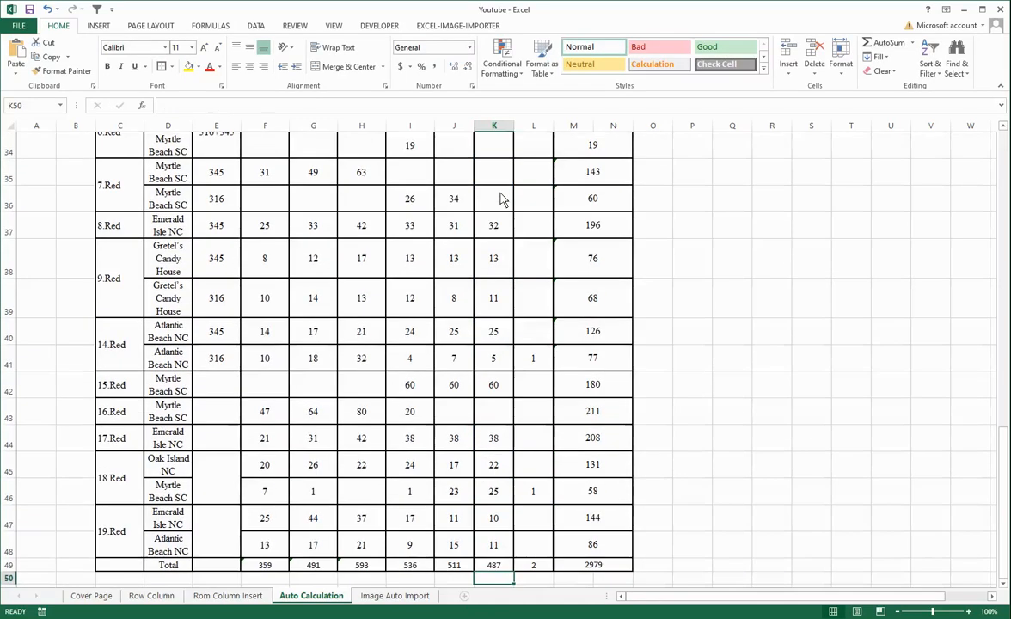
# Step: Inspect the size 5T total formula in L49 and look back over the packing list it sums
pyautogui.click(533, 565)
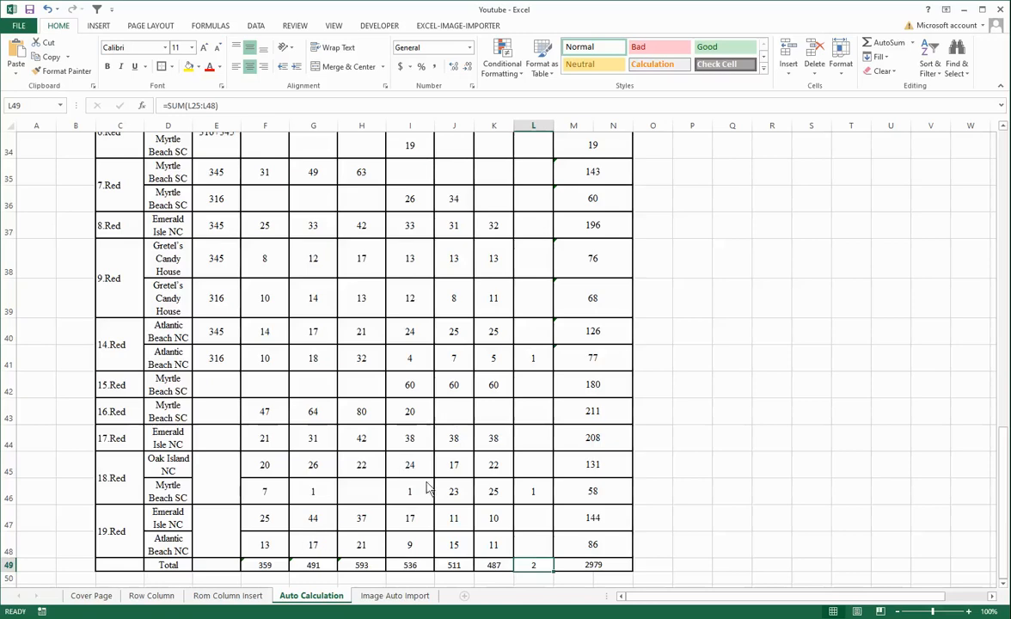
pyautogui.scroll(3, 500, 295)
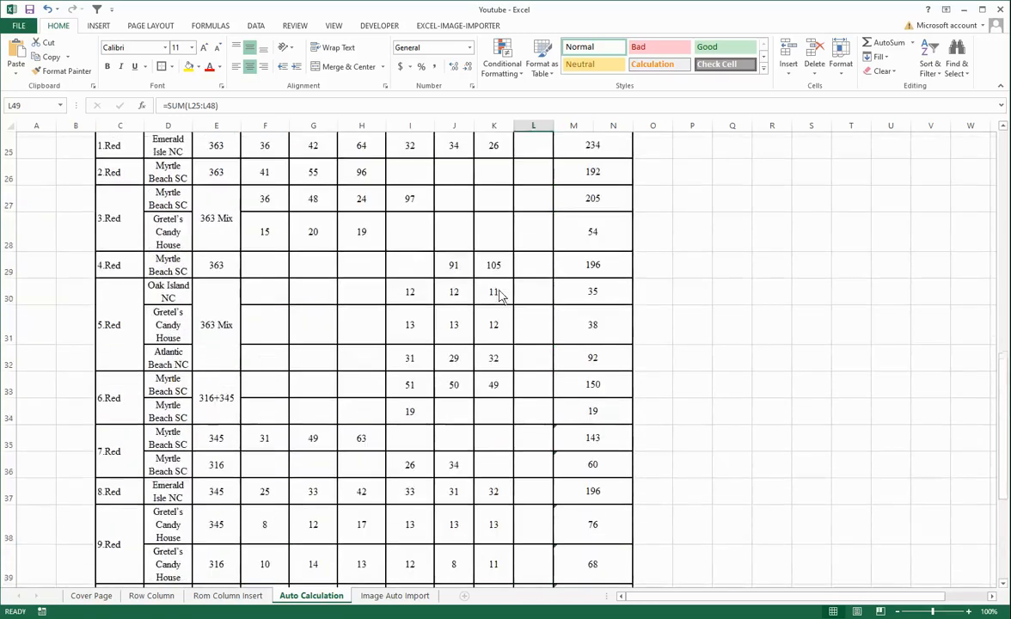
pyautogui.scroll(3, 527, 319)
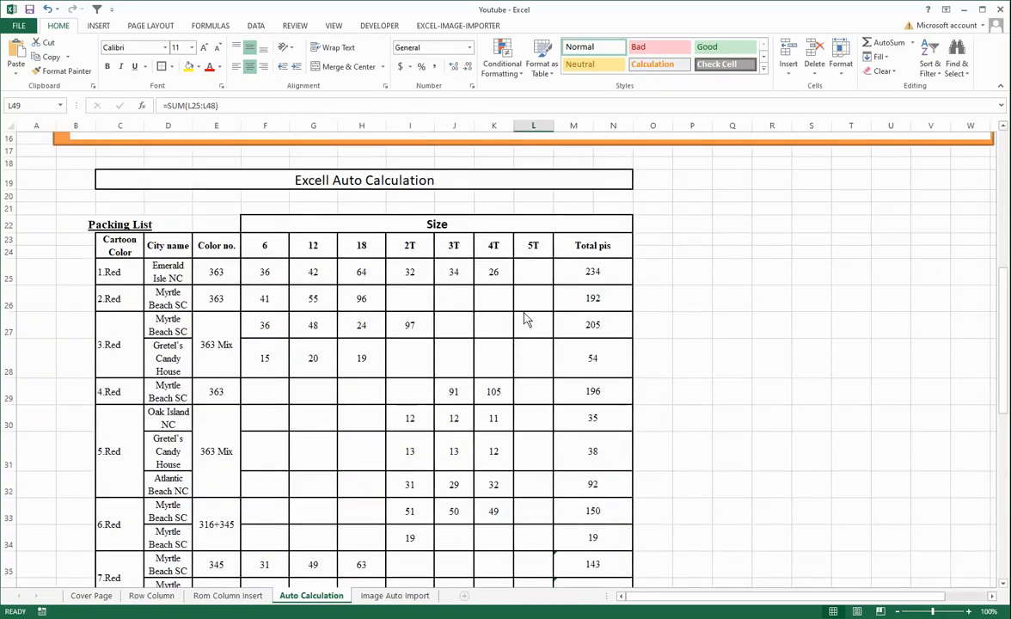